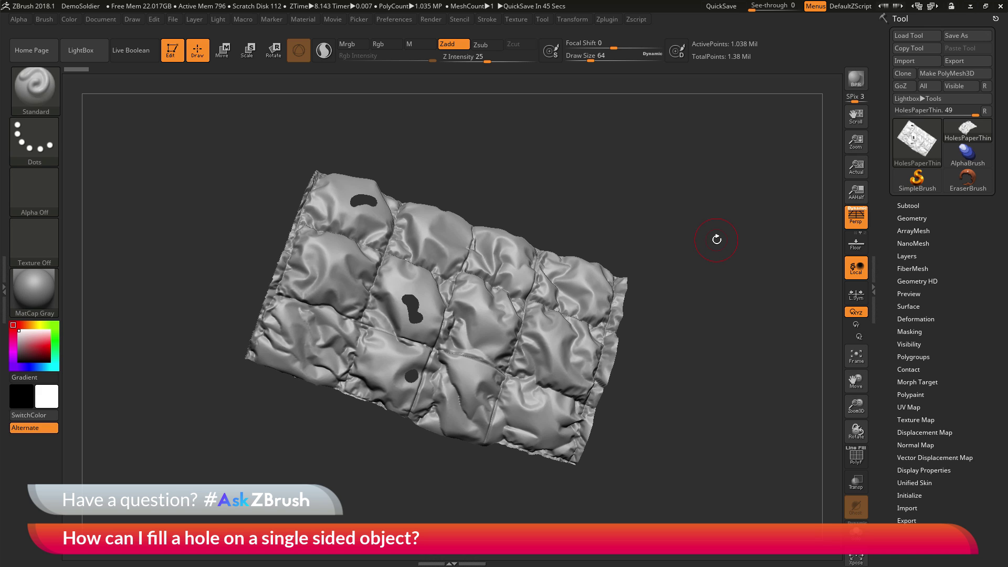
left_click_drag(721, 235, 711, 353)
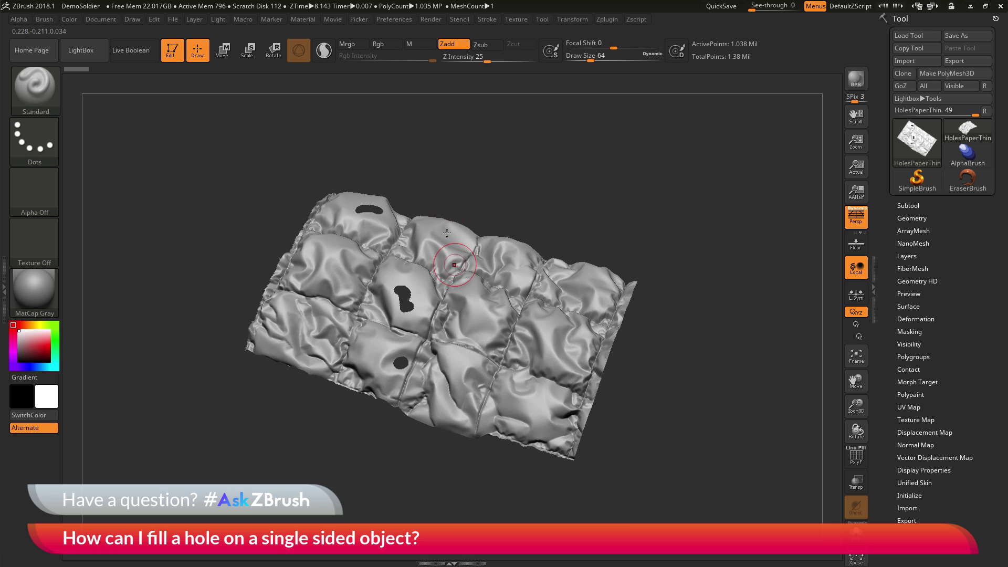
mouse_move(493, 167)
left_mouse_down()
mouse_move(517, 207)
mouse_move(577, 178)
mouse_move(537, 168)
mouse_move(504, 178)
left_mouse_up()
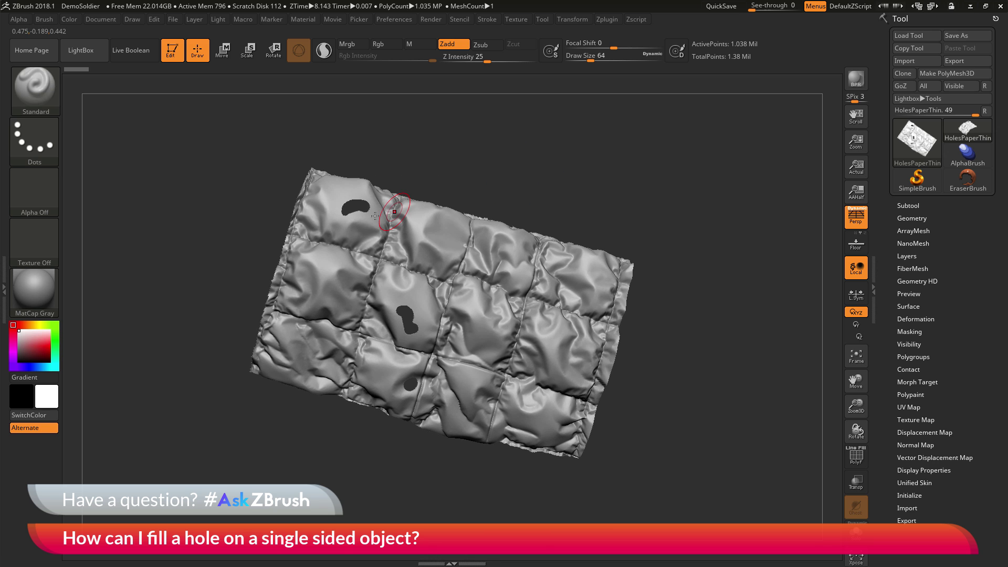
mouse_move(661, 387)
left_mouse_down()
mouse_move(658, 365)
mouse_move(659, 396)
mouse_move(663, 363)
mouse_move(649, 373)
mouse_move(662, 402)
mouse_move(659, 394)
left_mouse_up()
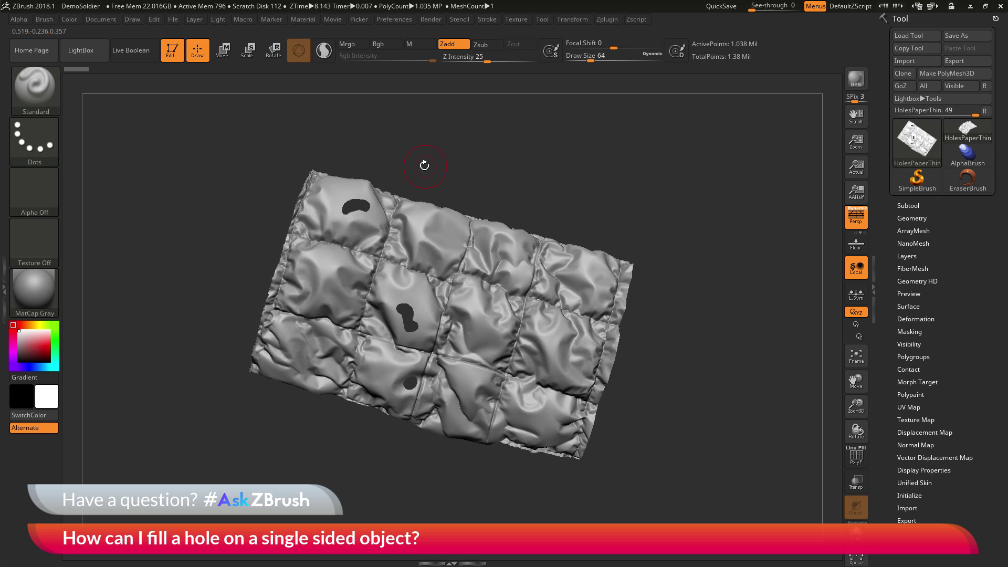
left_click_drag(490, 150, 489, 188)
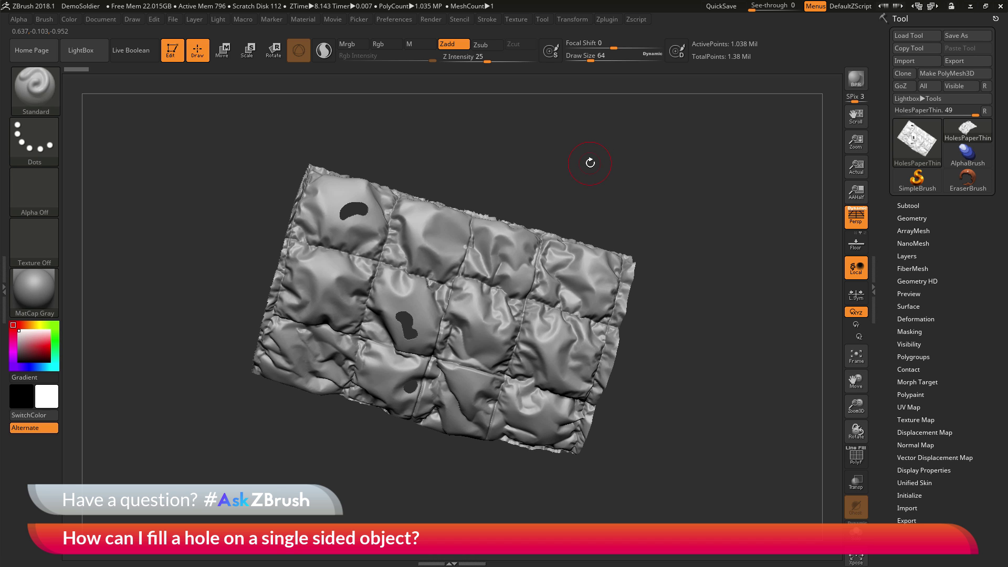
mouse_move(584, 195)
left_mouse_down("shift")
mouse_move(394, 170)
mouse_move(521, 138)
left_mouse_up("shift")
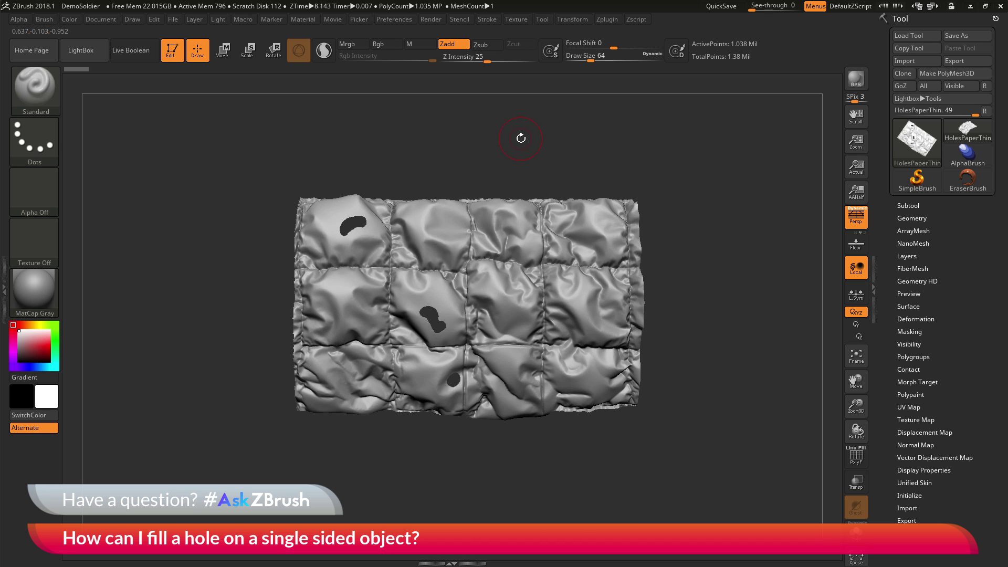
- Select the ZModeler brush for editing the quilted mesh
left_click(43, 93)
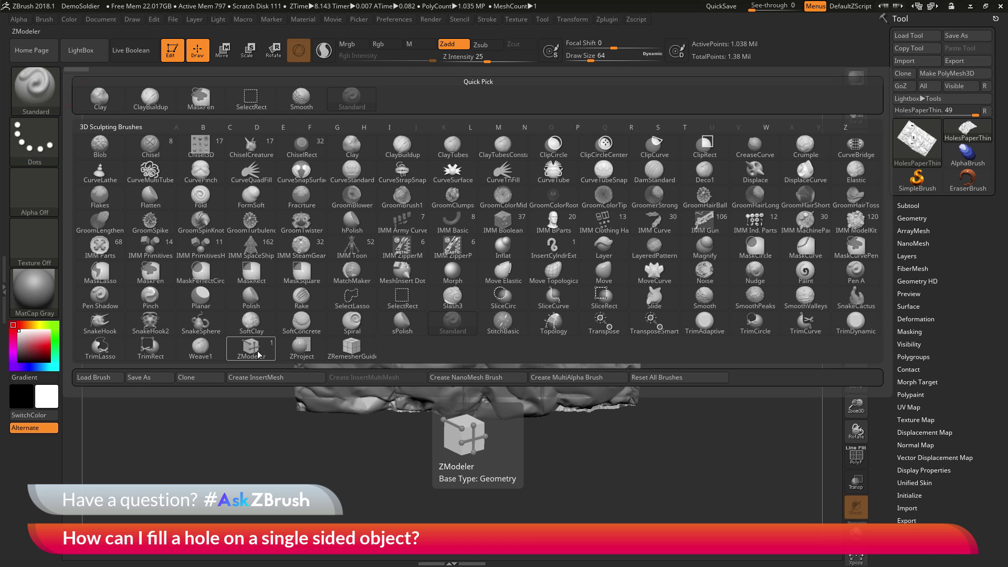
key("z")
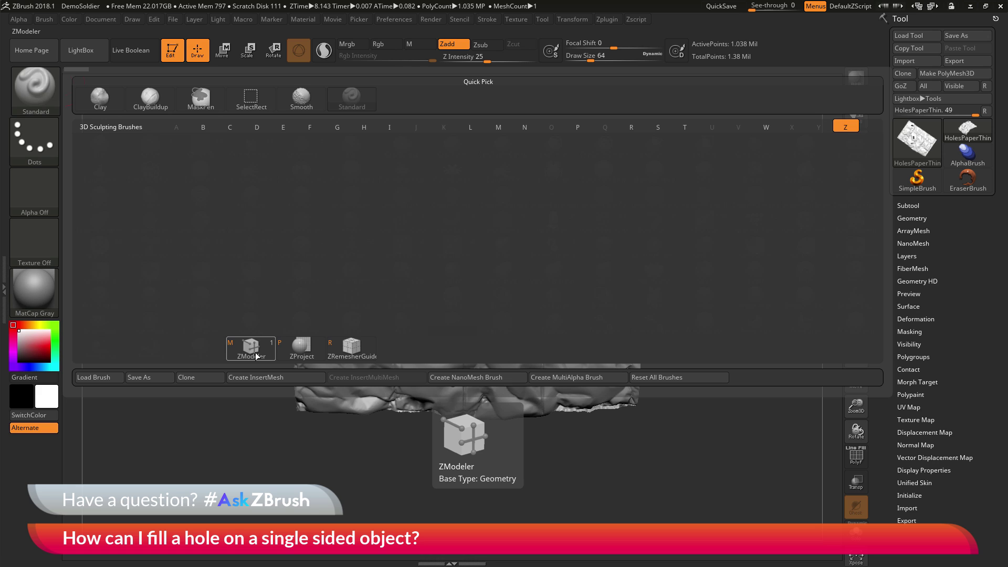
left_click(259, 355)
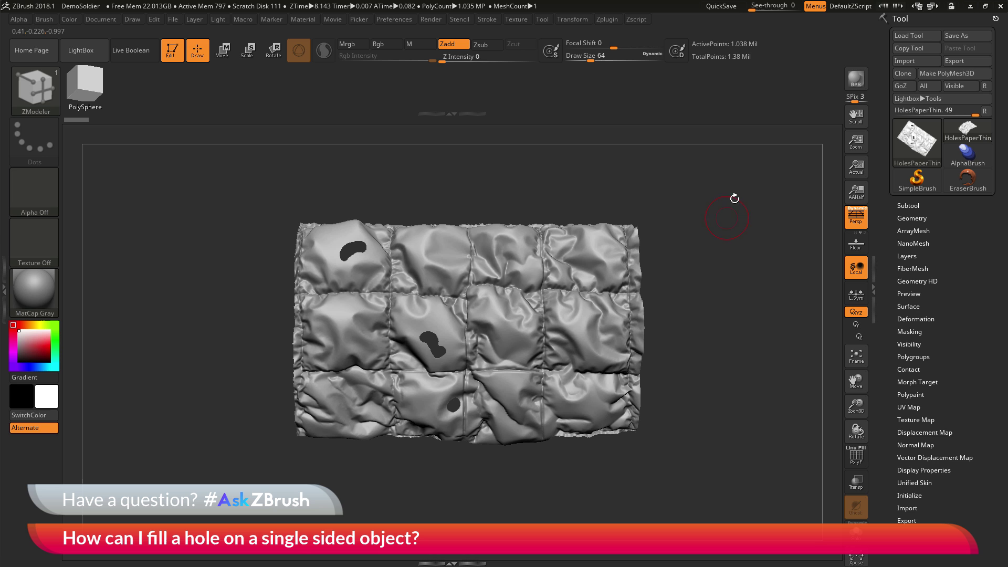
- Inspect the quilted mesh's polygon wireframe around the holes and return to the plain shaded display
left_click_drag(743, 226, 807, 389)
left_click(855, 455)
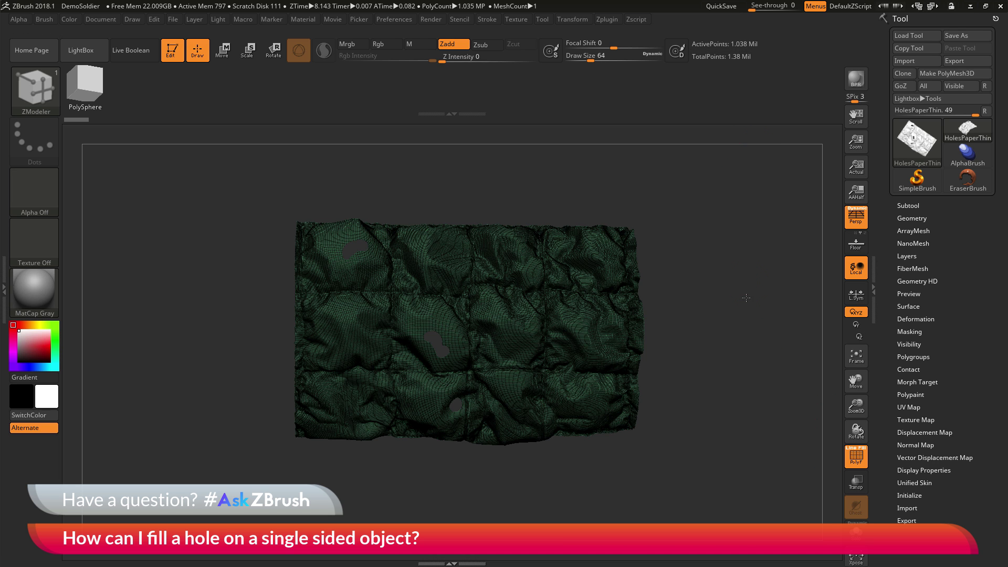
left_click(848, 457)
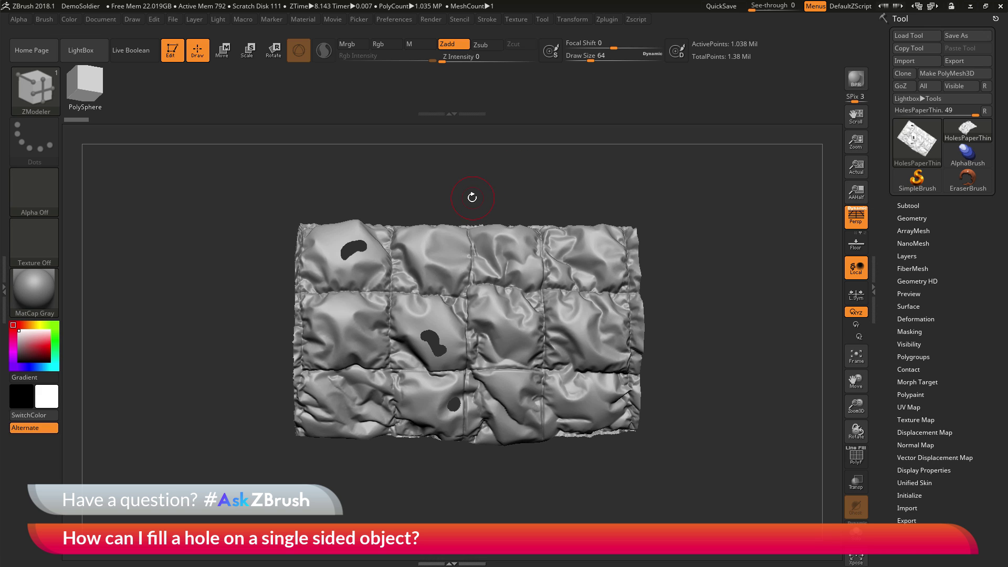
left_click_drag(469, 198, 758, 263)
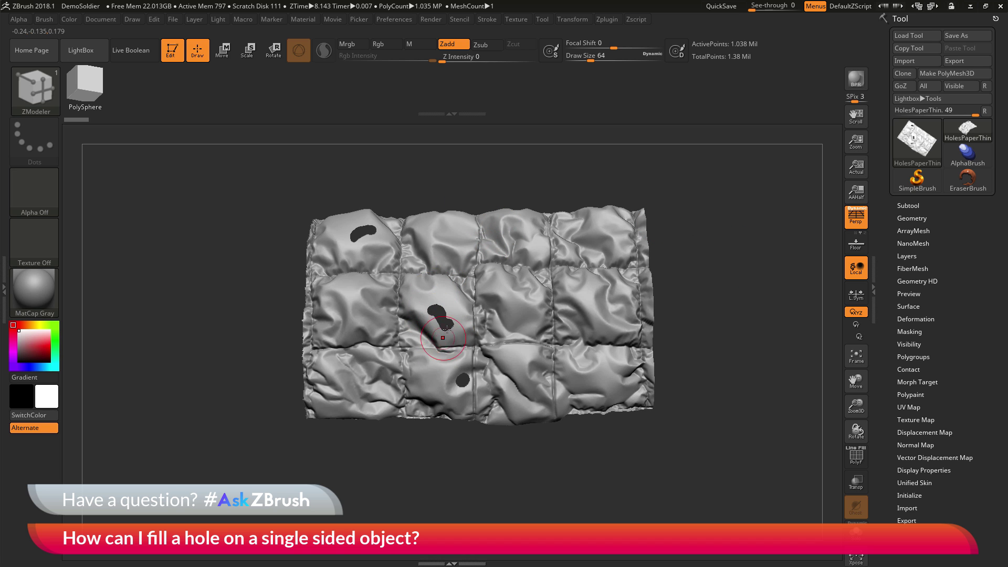
left_click(856, 456)
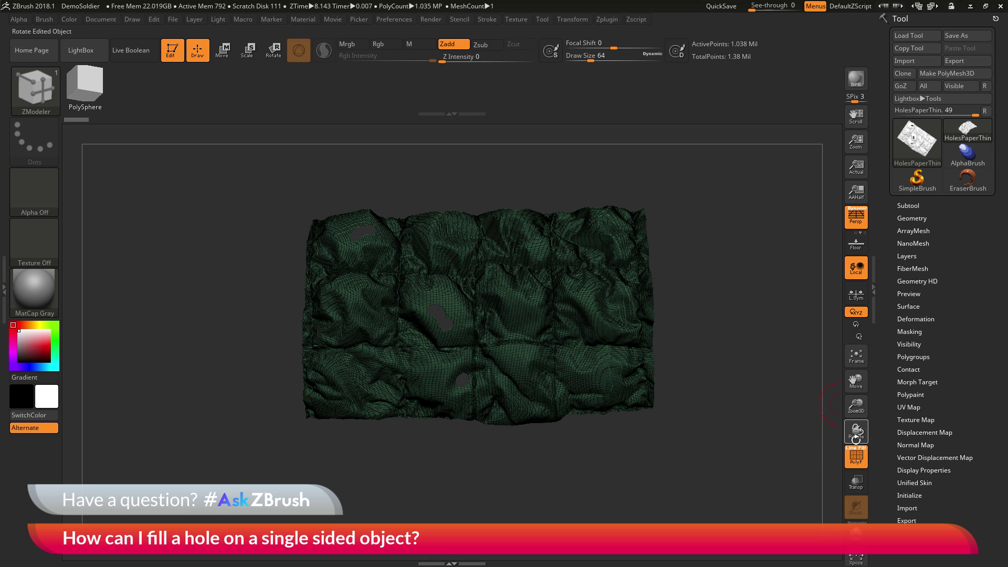
left_click(855, 456)
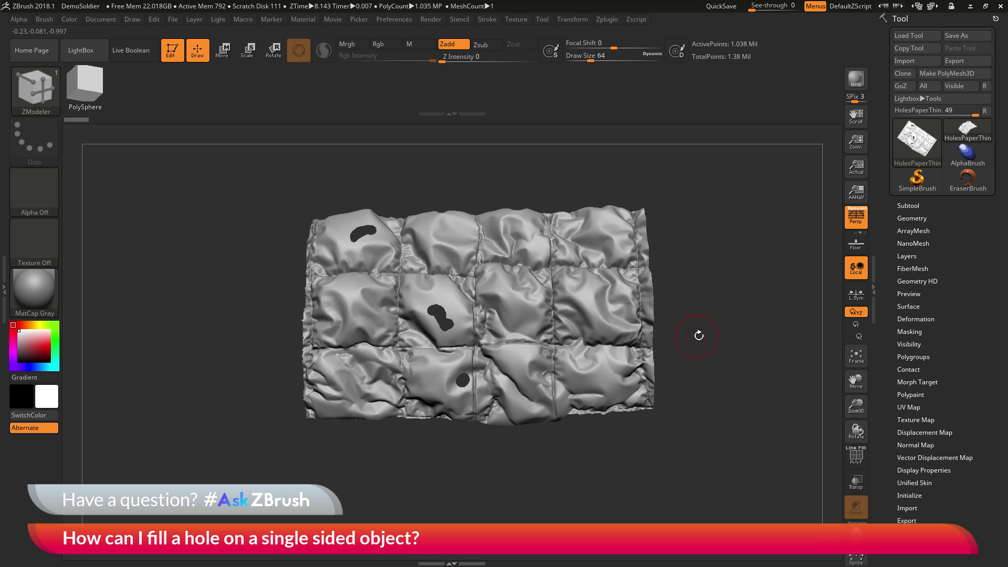
mouse_move(726, 284)
left_mouse_down()
mouse_move(724, 322)
mouse_move(720, 299)
left_mouse_up()
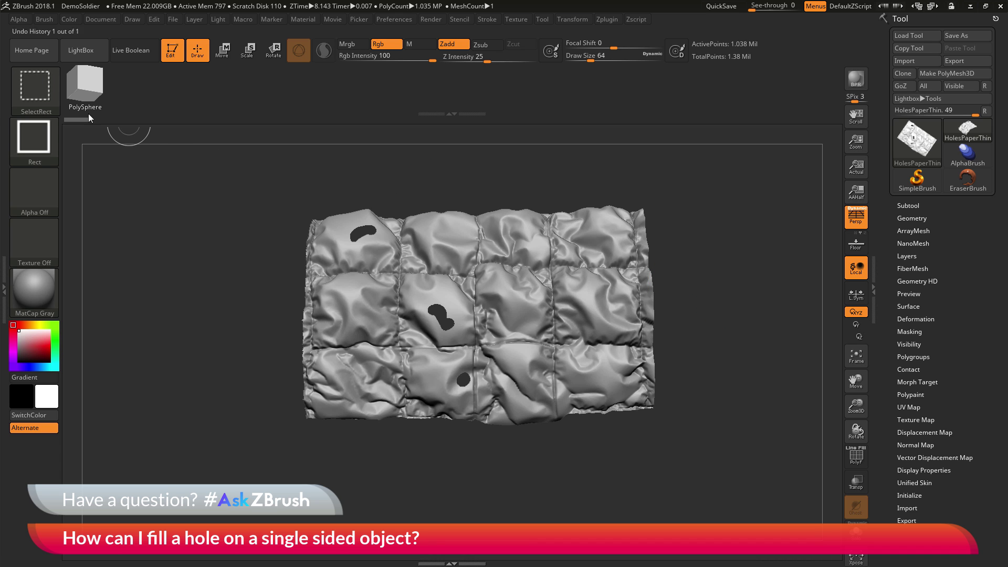
- Isolate a small rectangular patch of the mesh around the middle peanut-shaped hole, with ZModeler as the active brush
key("ctrl+shift")
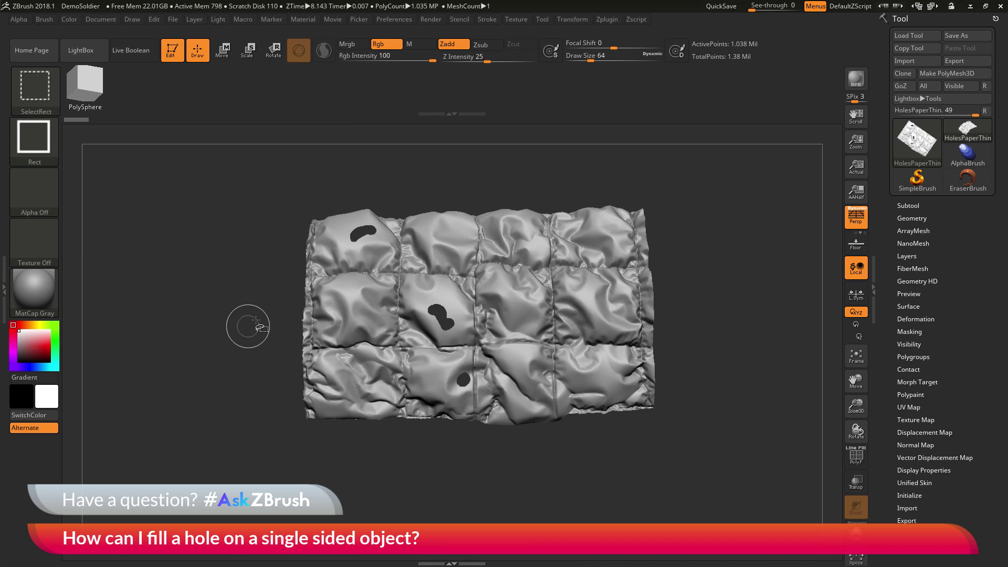
left_click_drag(208, 291, 463, 339, "ctrl+shift")
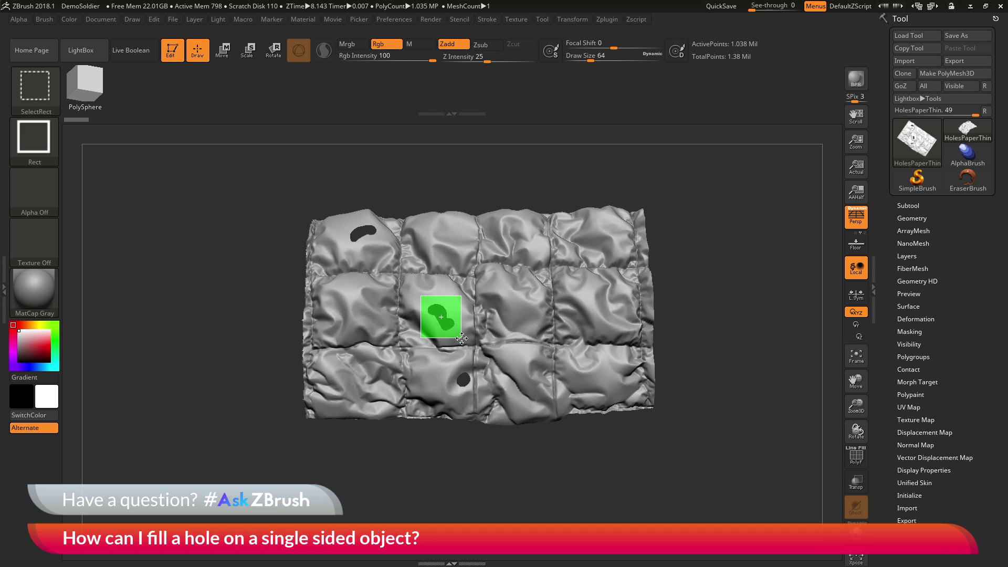
left_click_drag(462, 338, 462, 337, "ctrl+shift")
key("b")
key("z")
key("m")
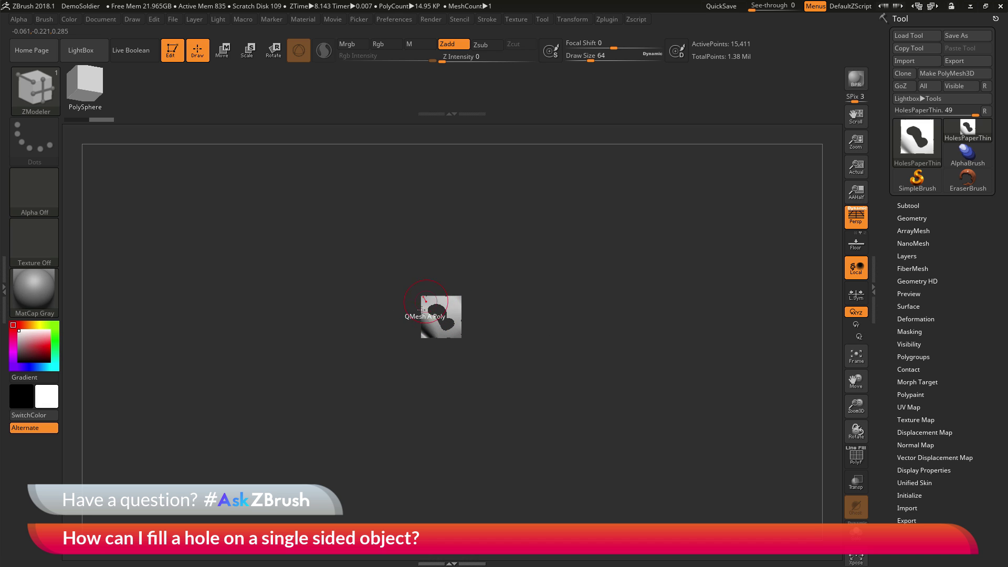
- Set the brush Draw Size to 11 and turn on PolyFrame for the isolated patch
mouse_move(589, 347)
left_mouse_down()
mouse_move(587, 327)
mouse_move(587, 348)
left_mouse_up()
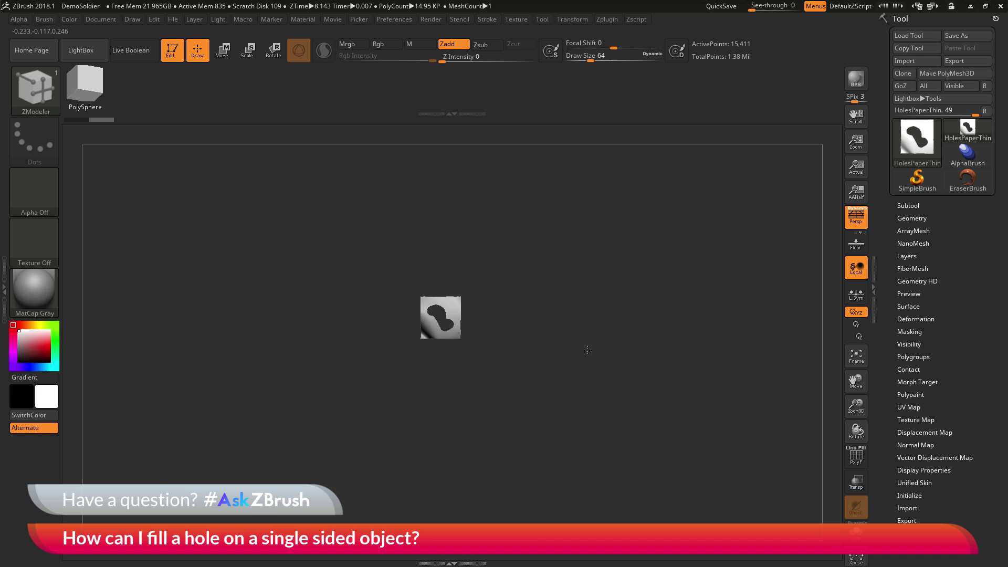
left_click(858, 358)
key("space")
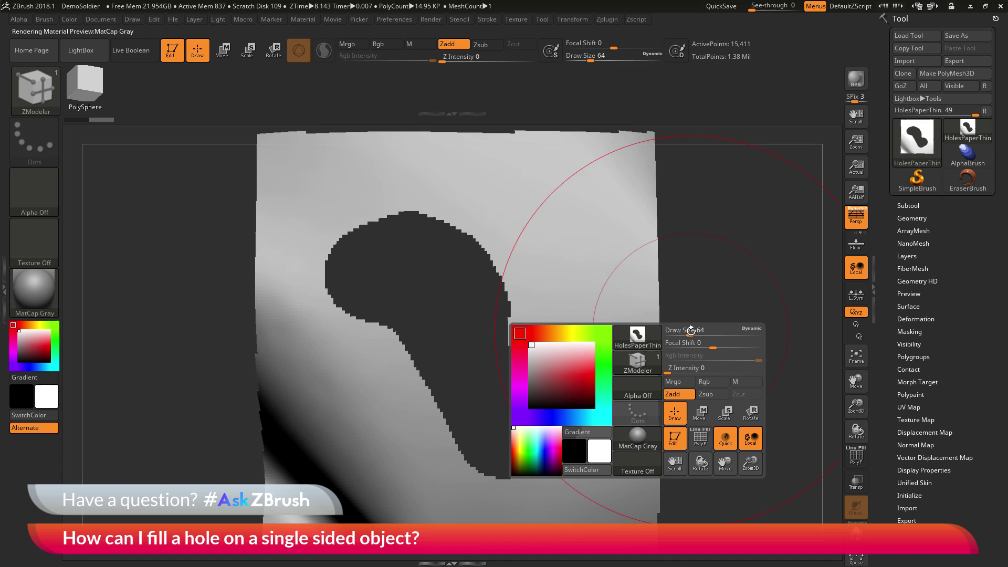
left_click_drag(676, 331, 674, 331)
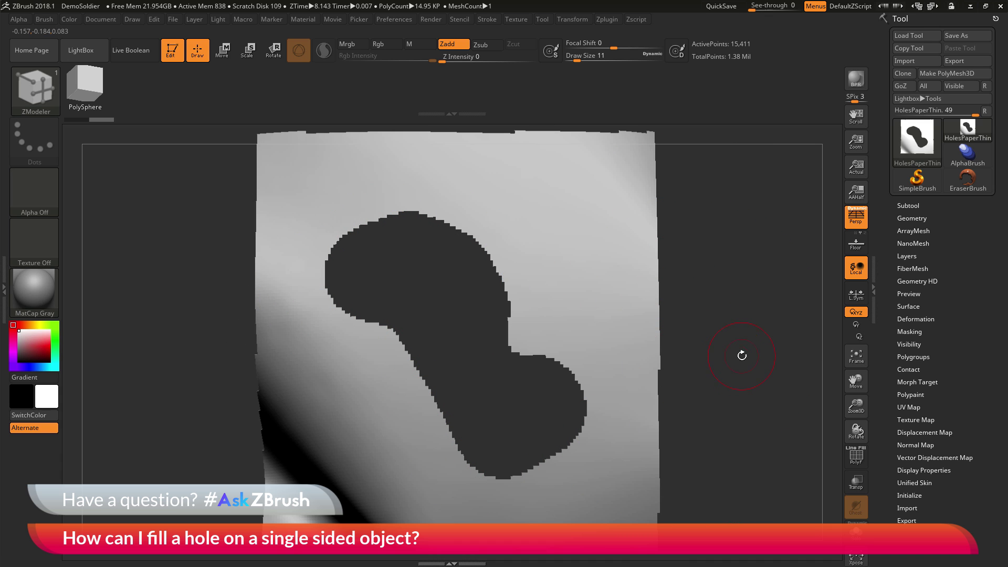
left_click(852, 462)
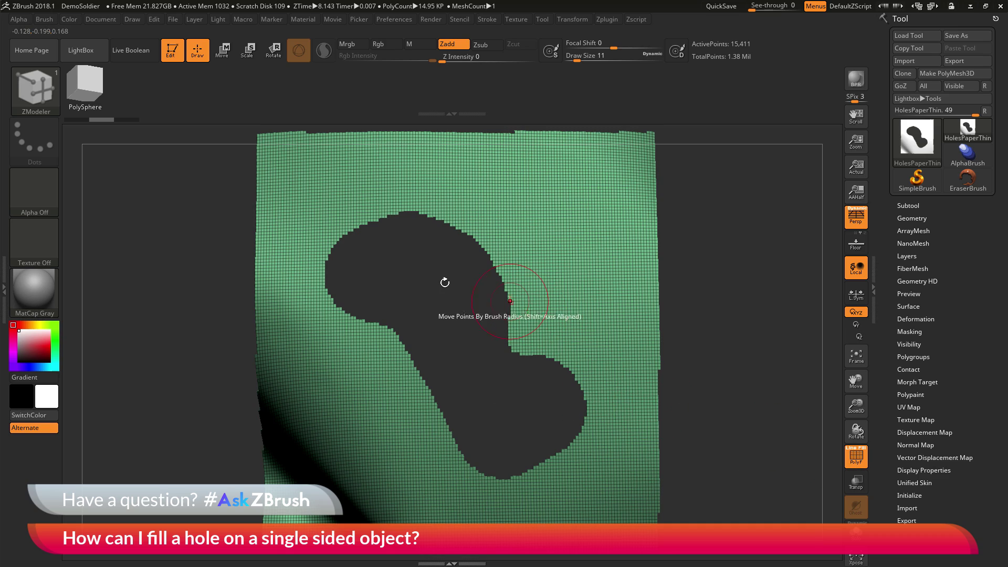
- Fill the isolated patch's hole using the ZModeler edge action Close with the Concave Hole target
right_click_drag(407, 270, 441, 424, "ctrl")
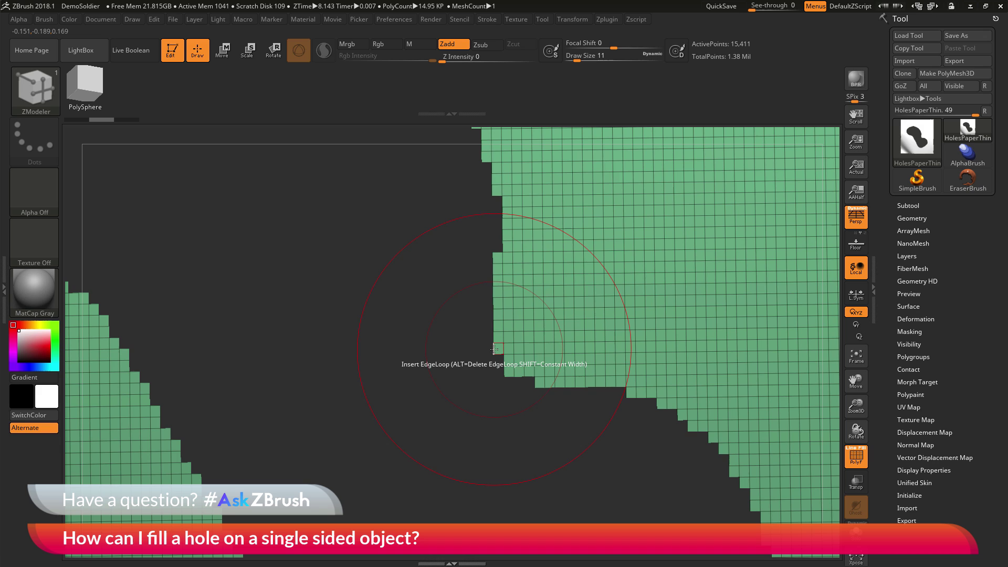
key("space")
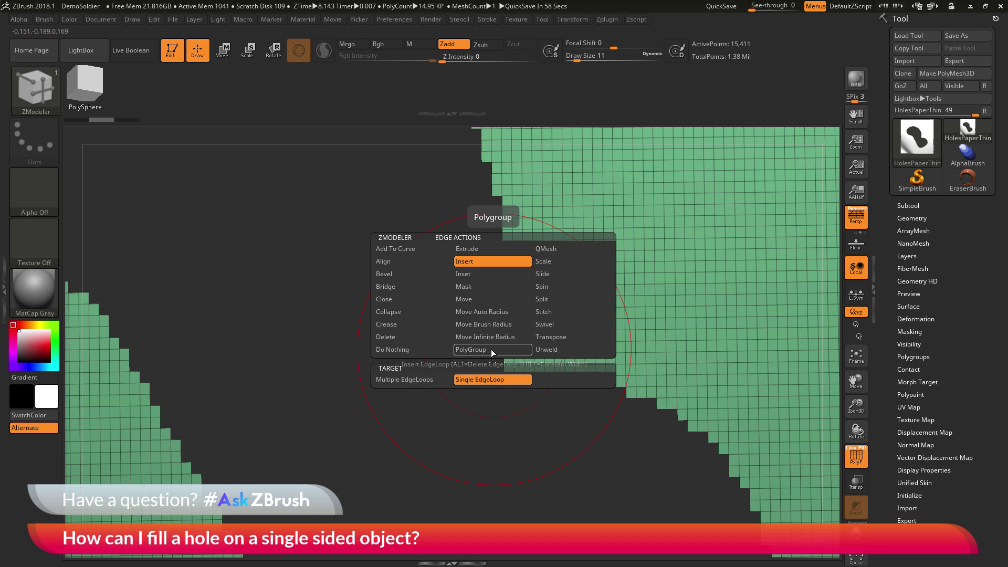
left_click(406, 301)
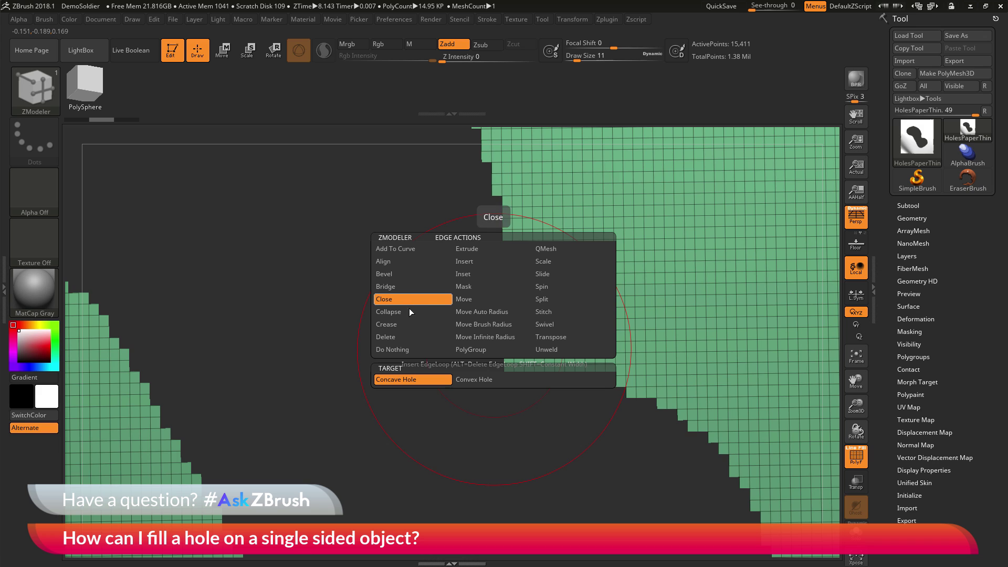
left_click(421, 380)
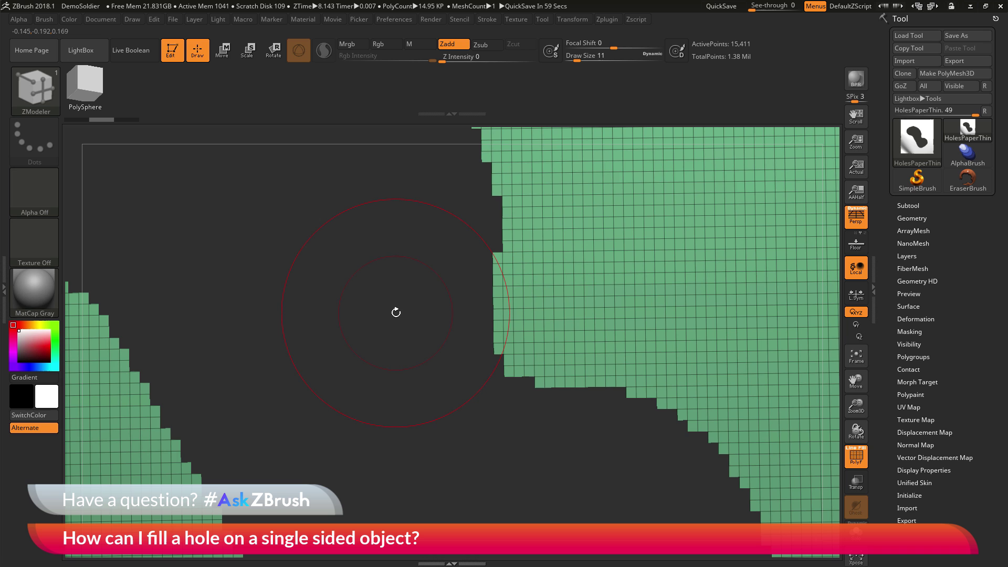
left_click(491, 304)
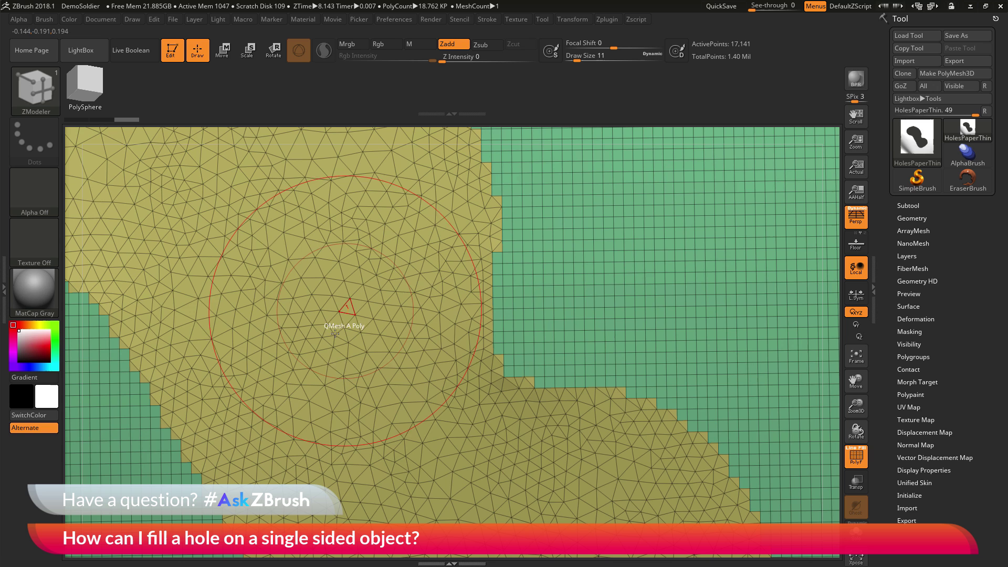
- Turn off PolyFrame and smooth the filled area and its seam into the surrounding surface
left_click(858, 360)
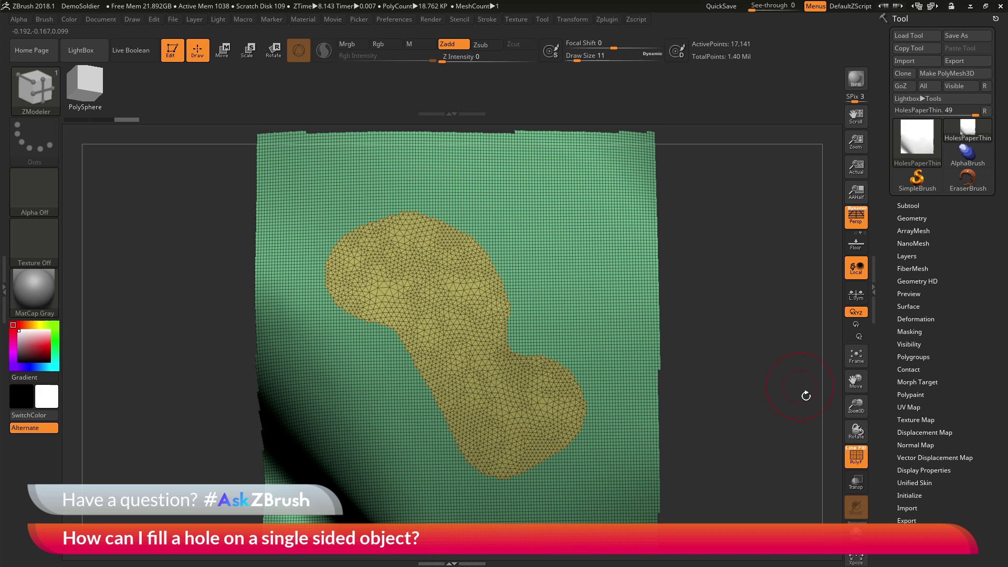
left_click(856, 456)
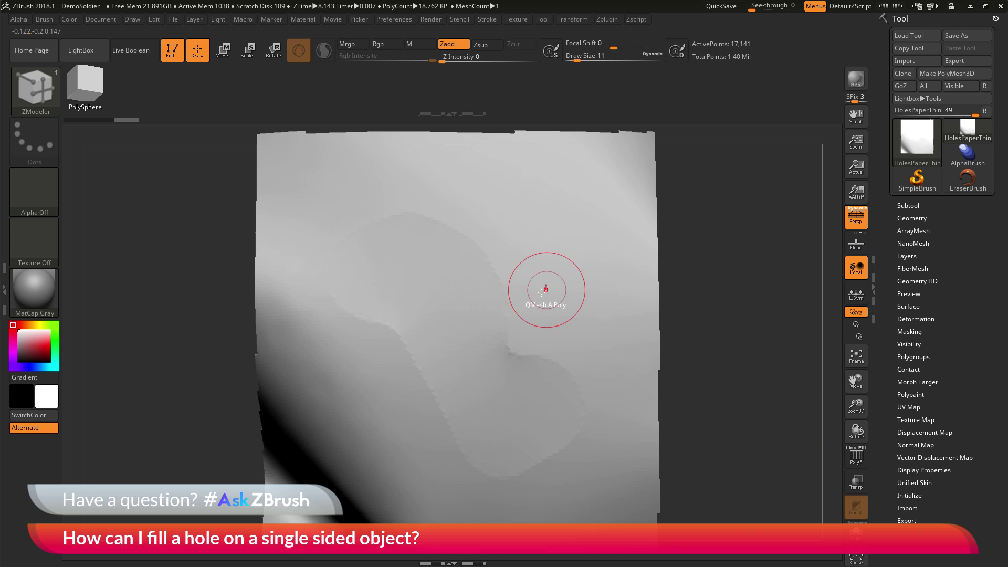
key("shift")
left_click_drag(505, 298, 506, 331, "shift")
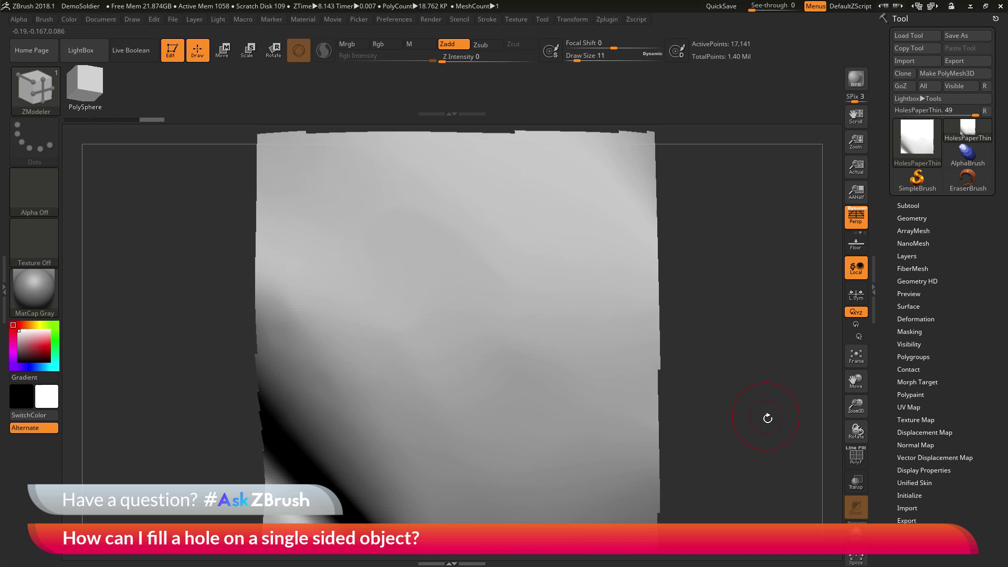
- Unhide the rest of the quilted mesh so that the whole model is framed with its two remaining holes
right_click_drag(751, 351, 752, 197, "ctrl")
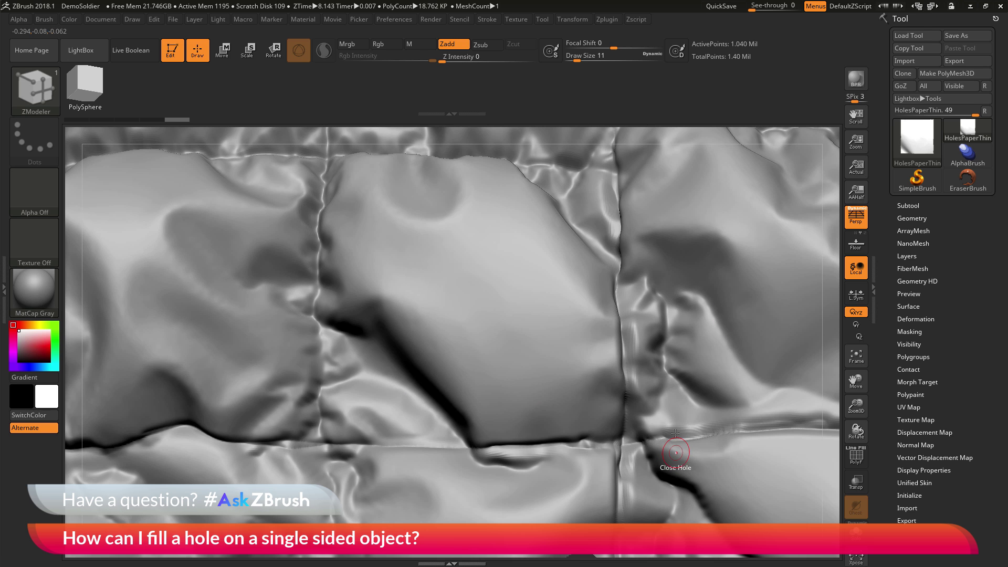
left_click(858, 357)
key("f")
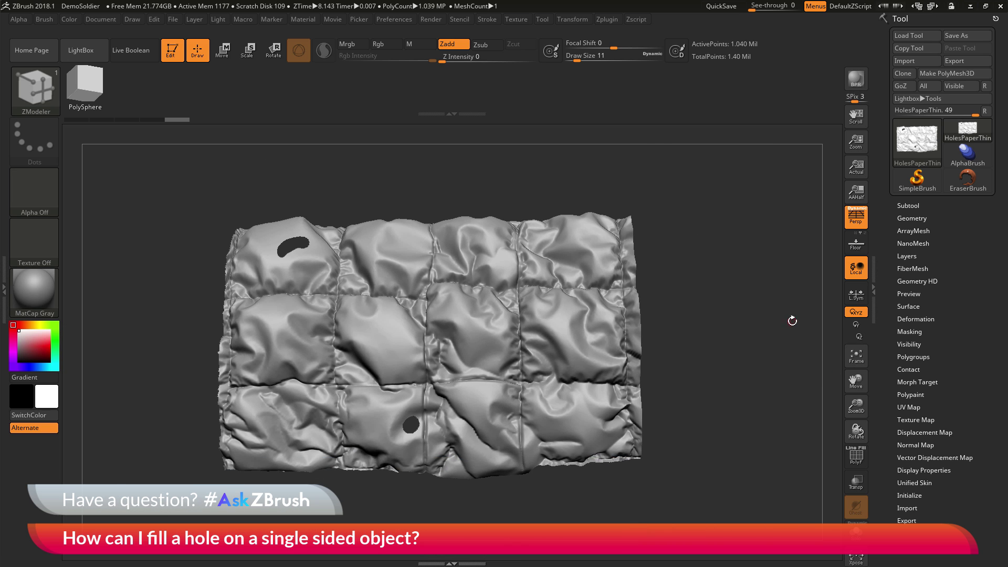
left_click_drag(757, 340, 755, 334)
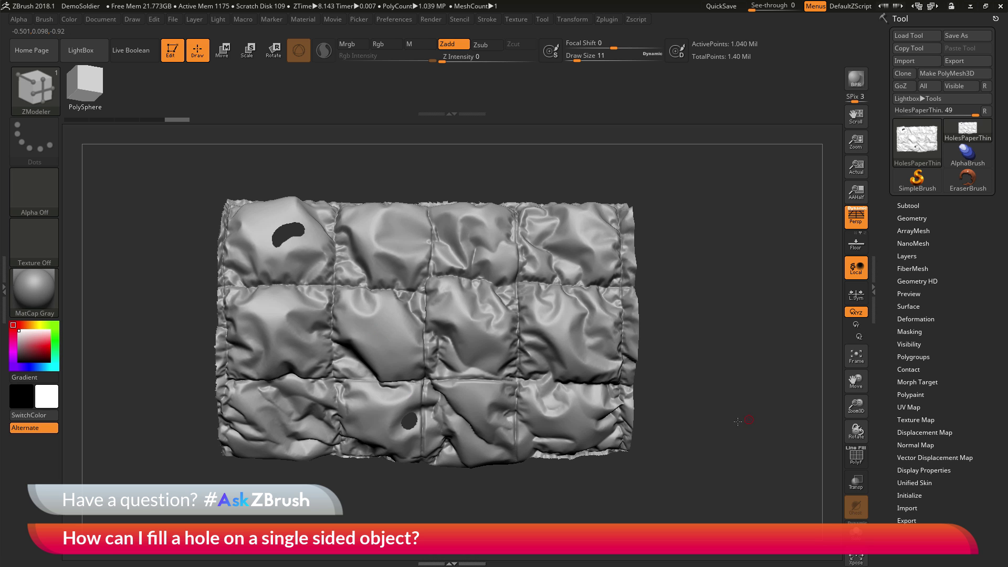
mouse_move(728, 432)
left_mouse_down()
mouse_move(695, 427)
mouse_move(752, 420)
mouse_move(742, 427)
left_mouse_up()
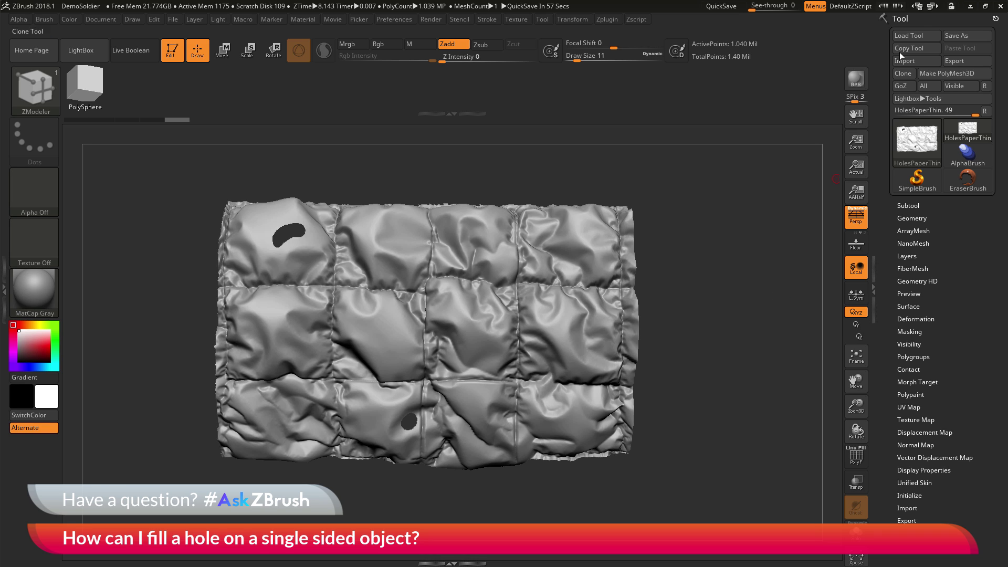
- Fill all remaining open boundaries of the quilted mesh at once with the Close Holes option of Modify Topology
left_click(912, 218)
scroll(885, 220, "down", 3)
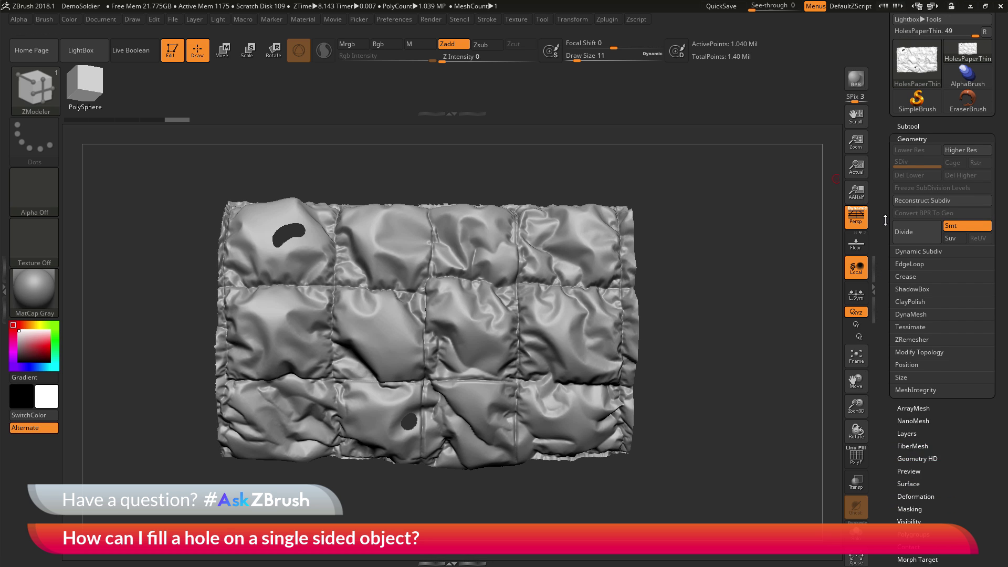
left_click(935, 353)
scroll(910, 379, "down", 2)
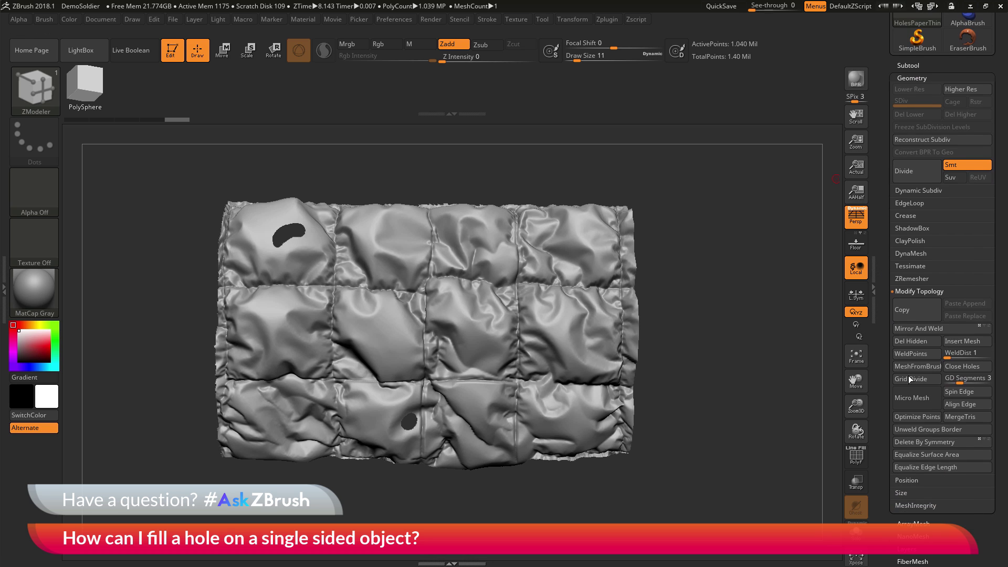
left_click(964, 367)
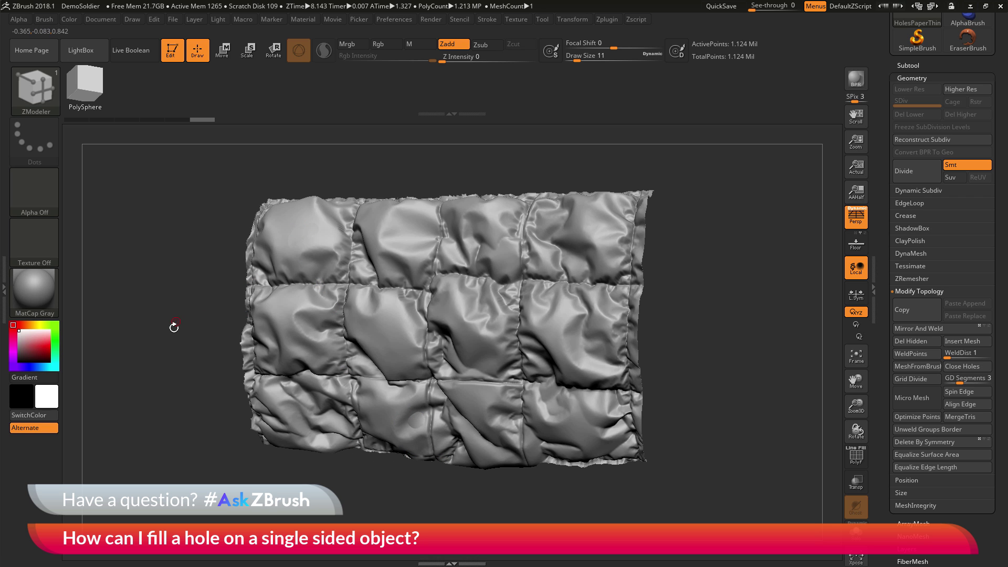
- Turn on PolyFrame with only the polygroup fill shown, without lines, and examine the new faces on the mesh's front and back
left_click_drag(174, 329, 288, 331)
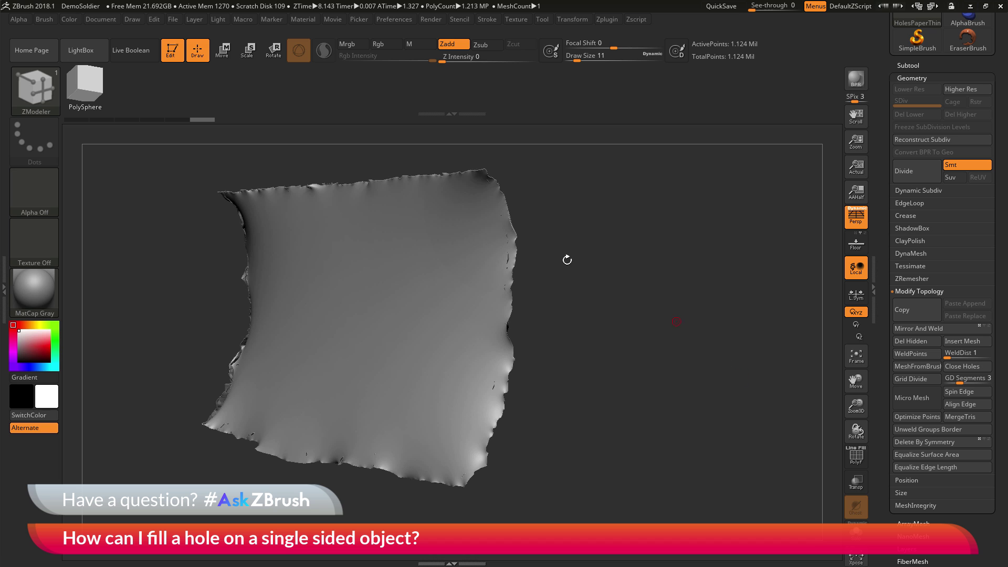
left_click_drag(701, 364, 651, 368)
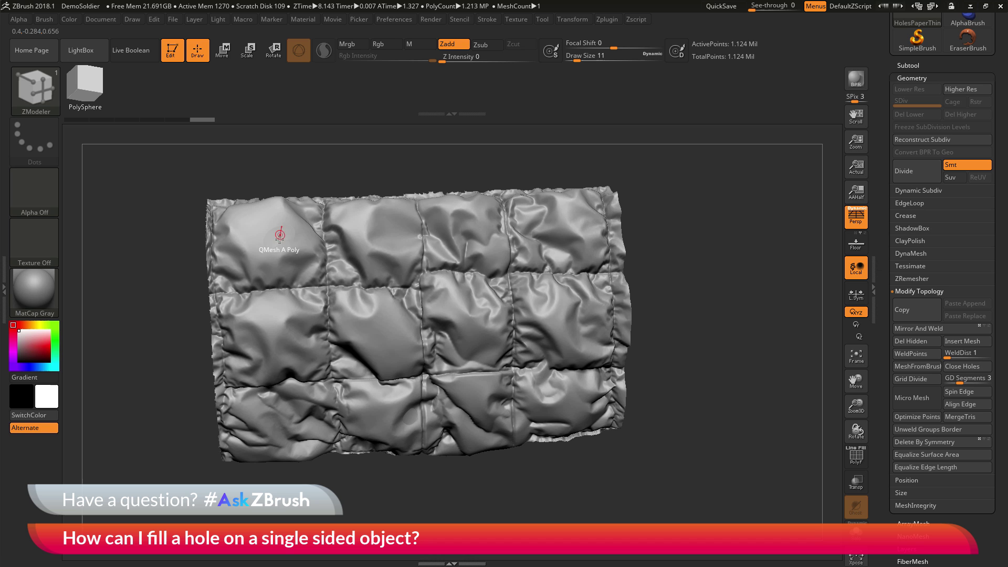
left_click_drag(179, 378, 579, 423)
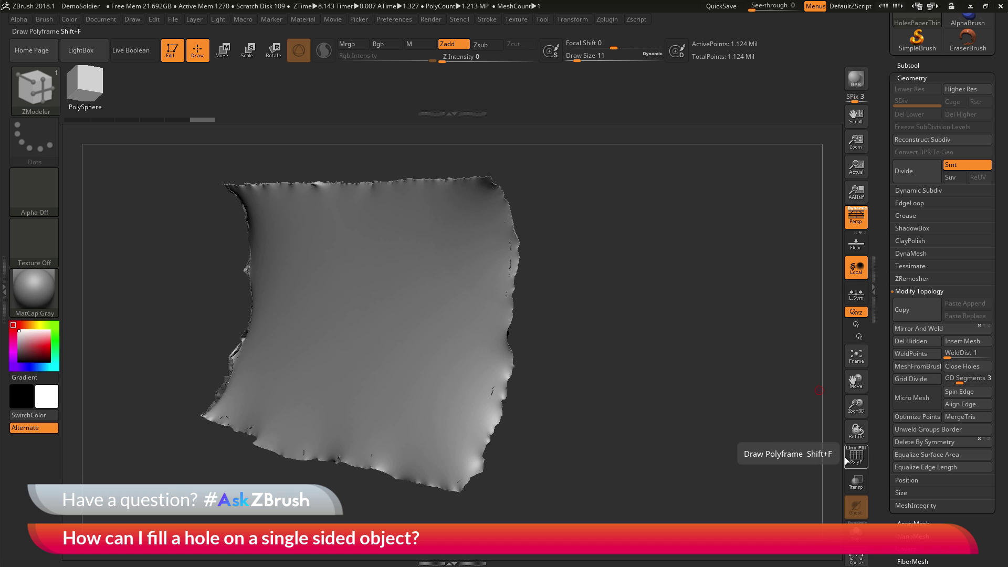
left_click(856, 458)
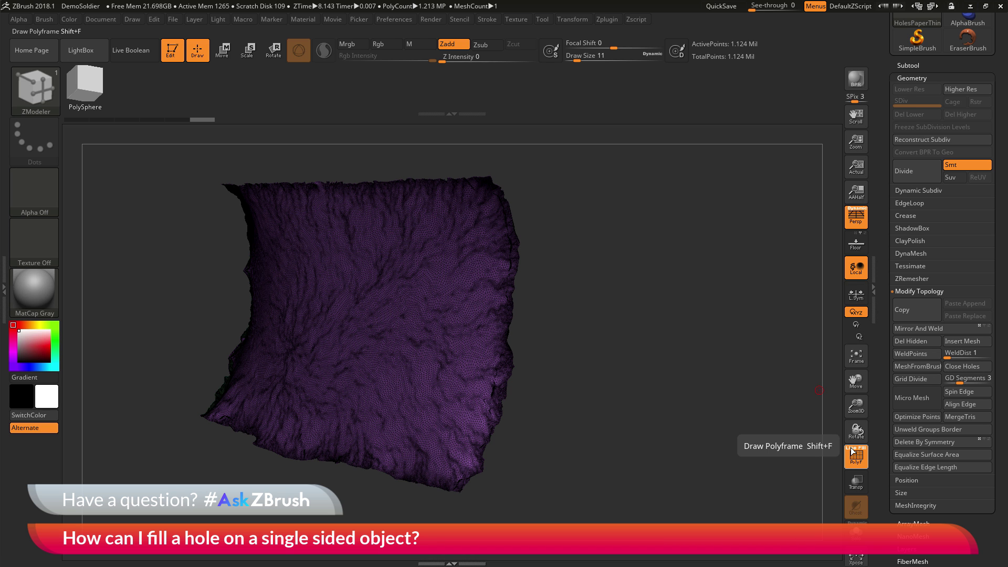
left_click(851, 449)
left_click_drag(701, 371, 656, 376)
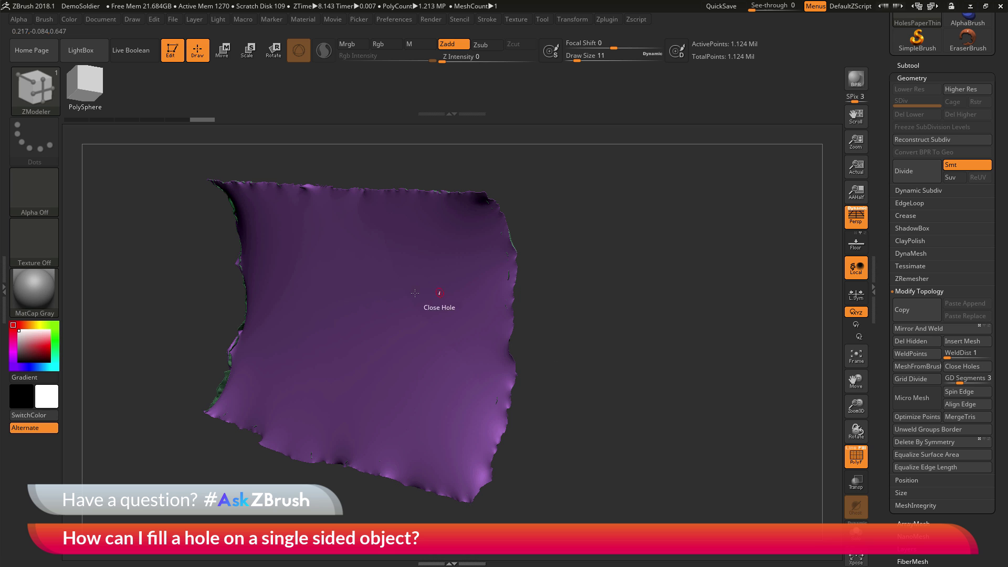
left_click_drag(568, 363, 546, 380)
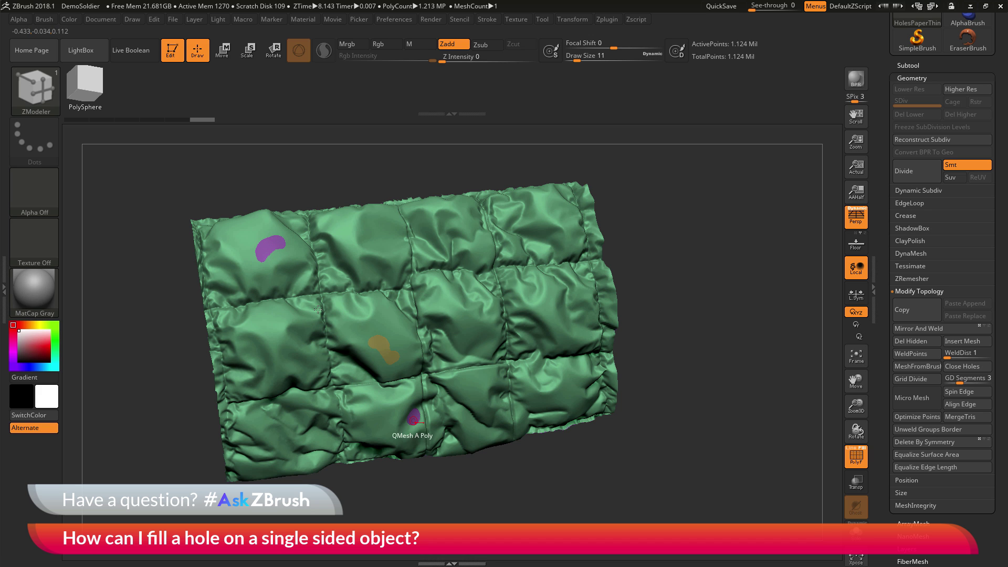
- Isolate the purple polygroup shared by the backing and patches, and split it into separate polygroups with Auto Groups
key("ctrl+shift")
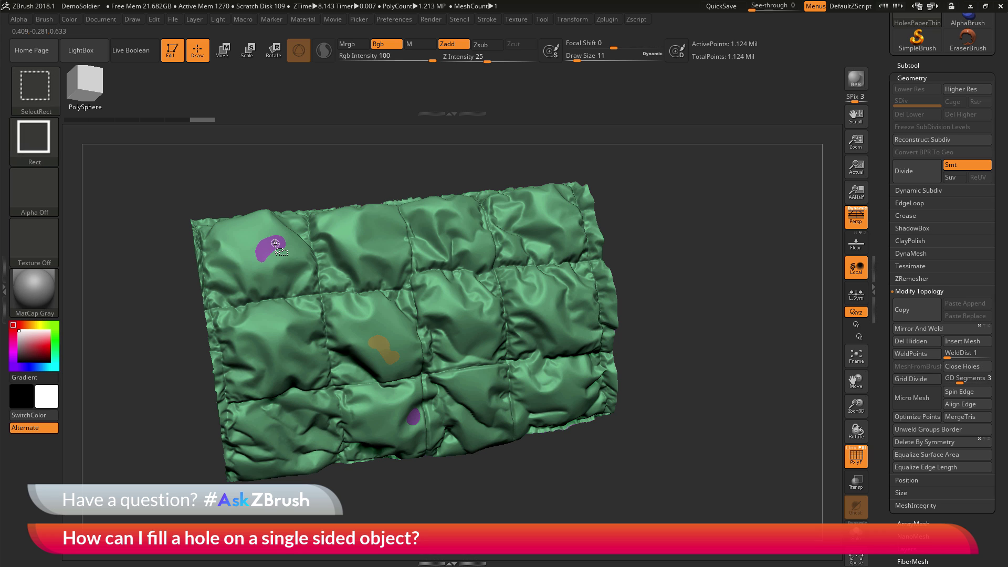
left_click(275, 243, "ctrl+shift")
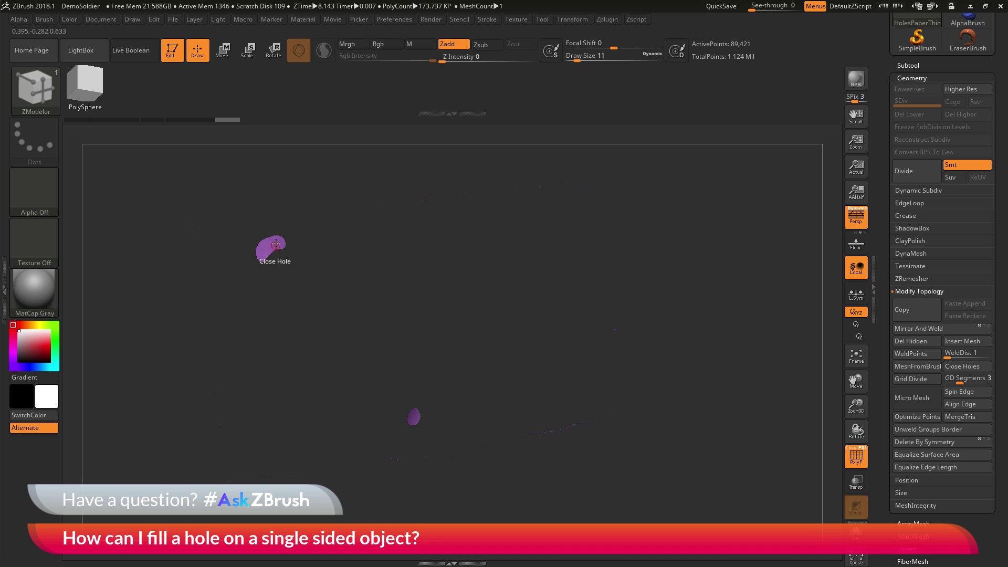
left_click_drag(456, 342, 477, 340)
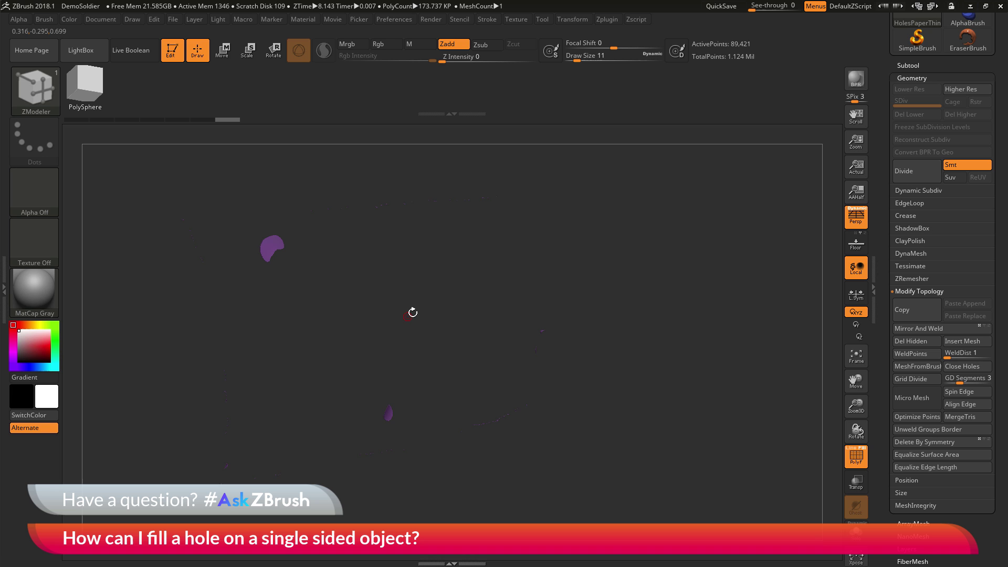
scroll(910, 21, "up", 3)
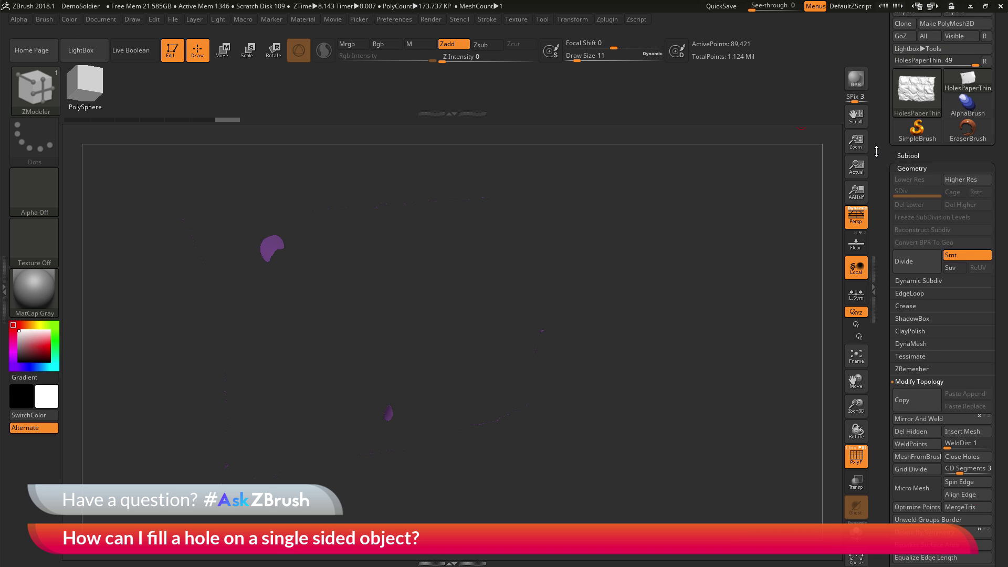
scroll(883, 136, "down", 10)
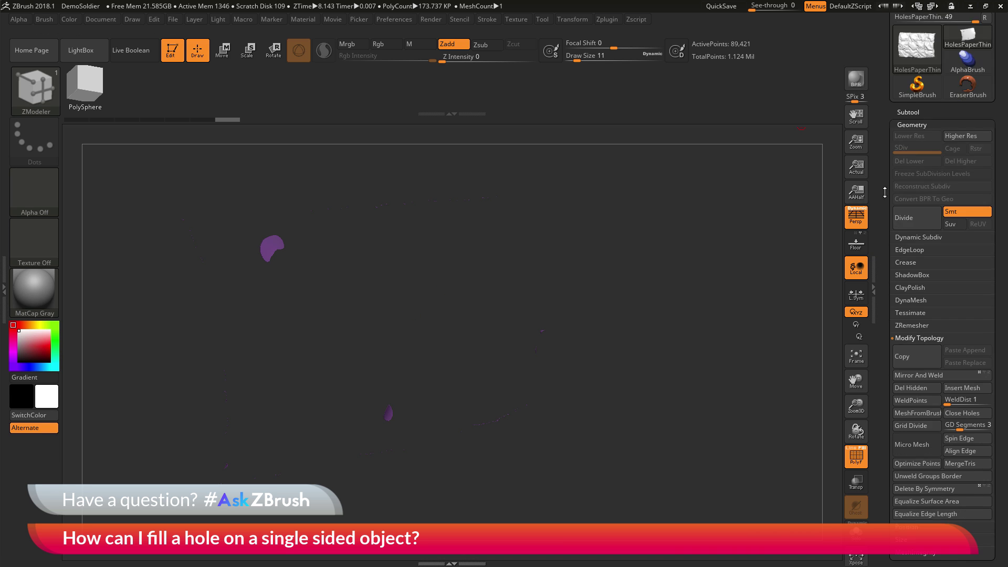
left_click(906, 236)
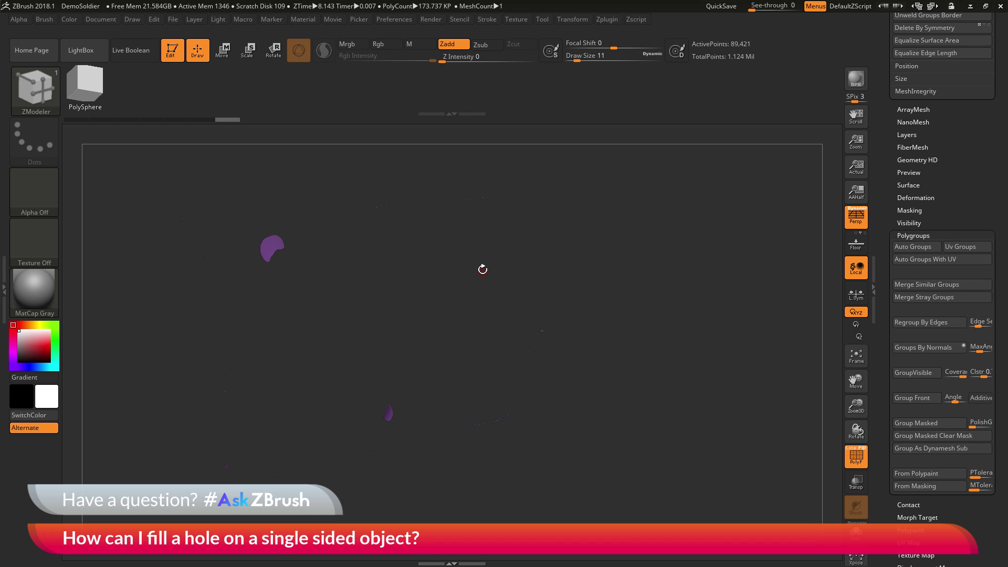
left_click(914, 249)
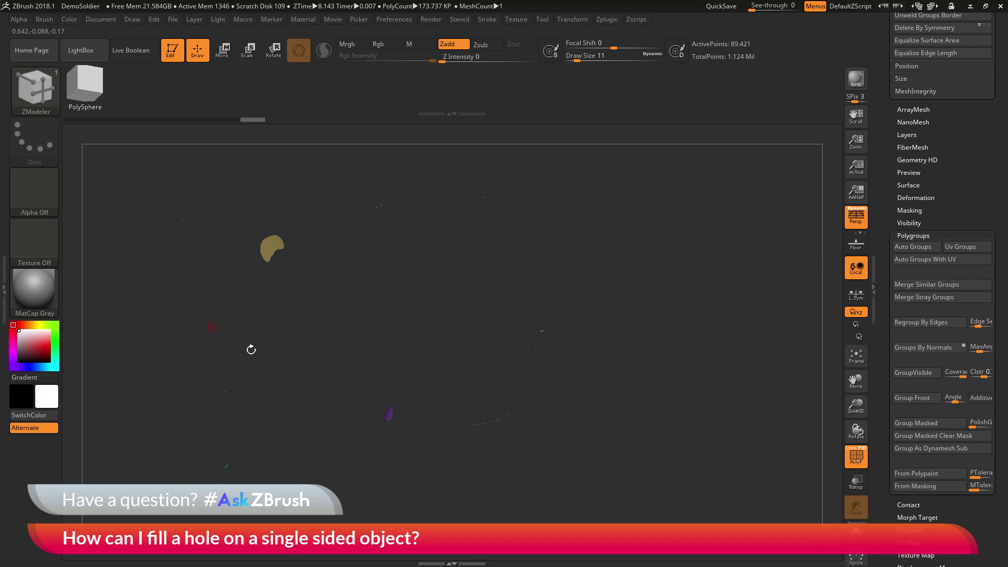
left_click_drag(303, 351, 304, 323)
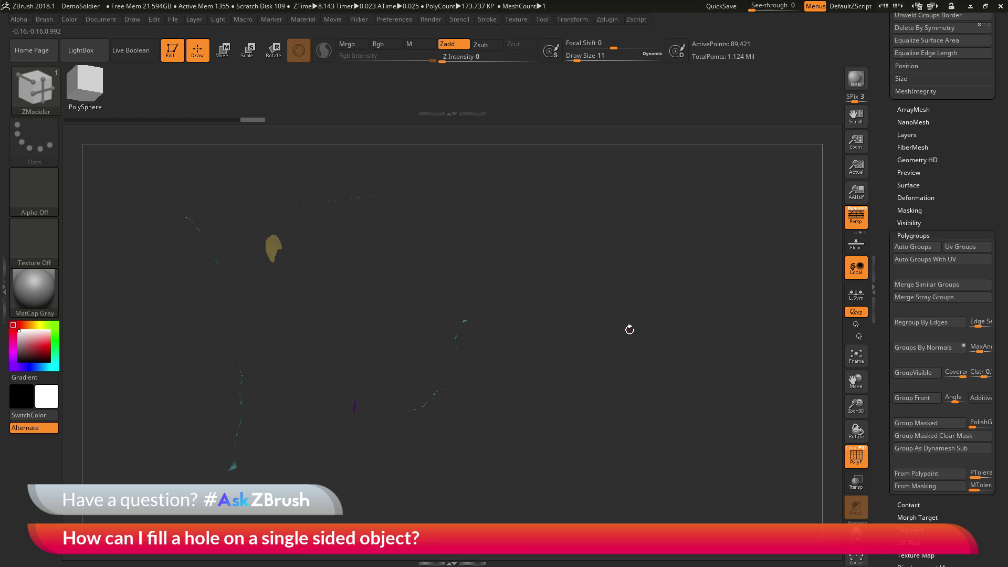
- Unhide the full mesh and hide only the large teal backing polygroup, keeping the quilted front and its patches visible
key("ctrl+shift")
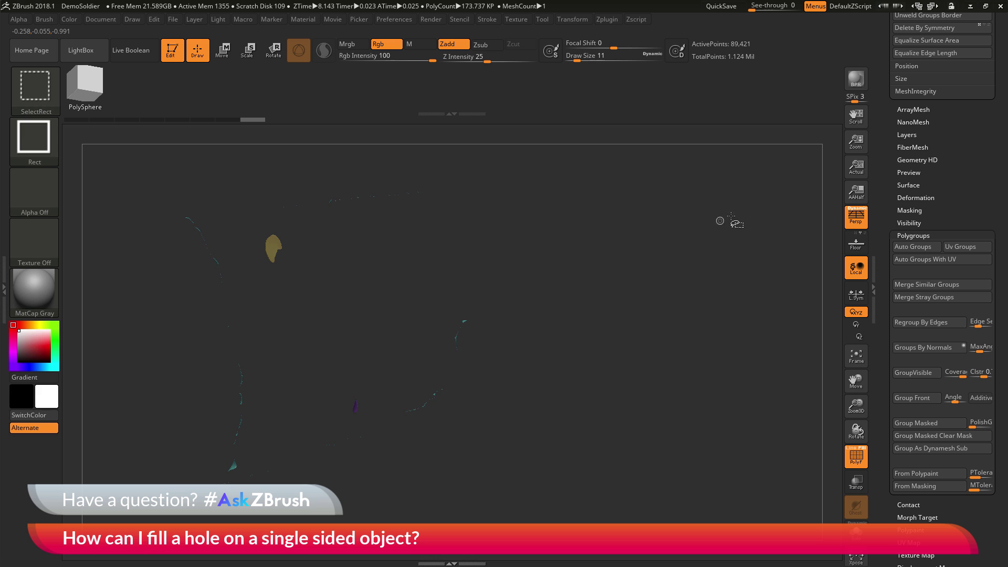
left_click(726, 365, "ctrl+shift")
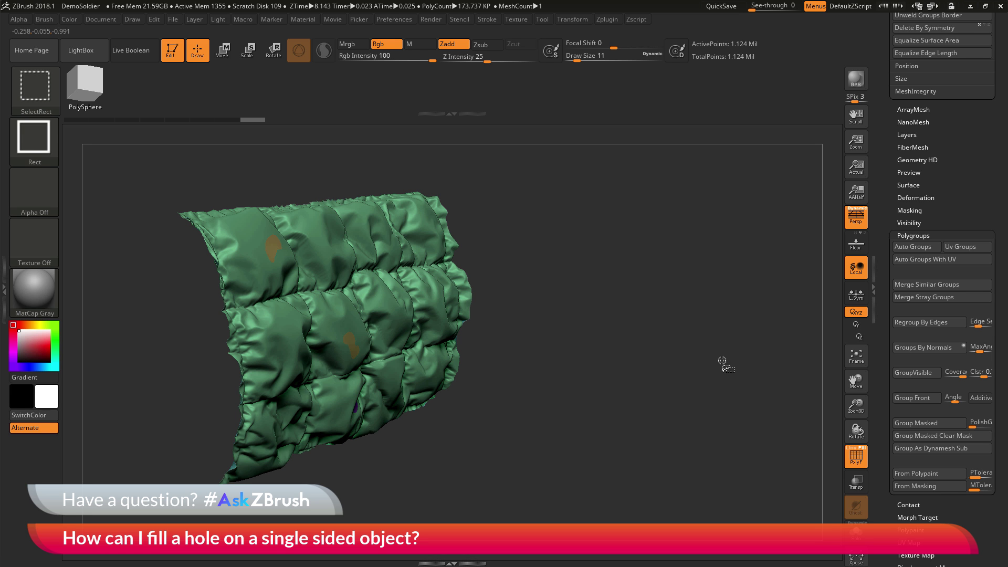
left_click_drag(733, 351, 604, 383)
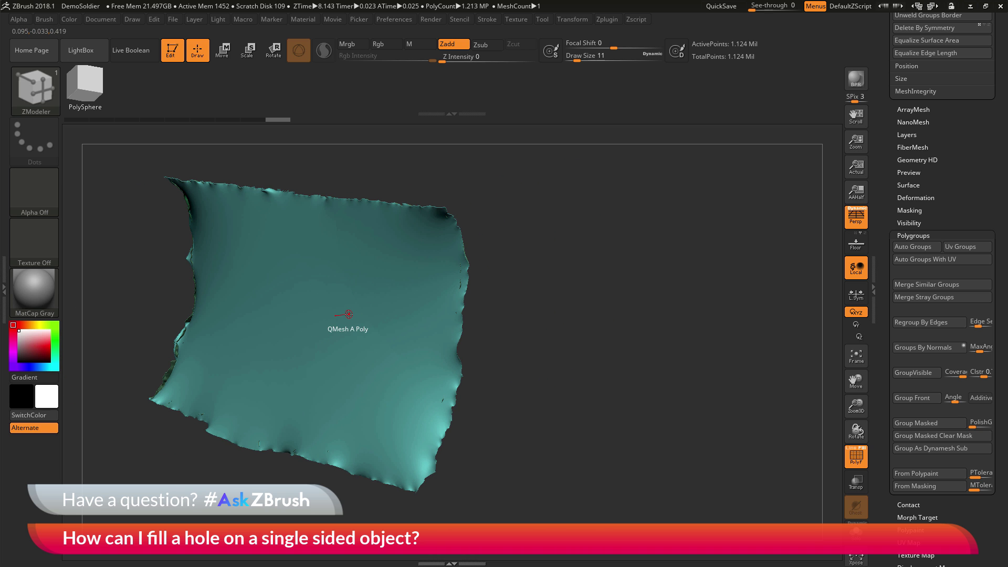
key("ctrl+shift")
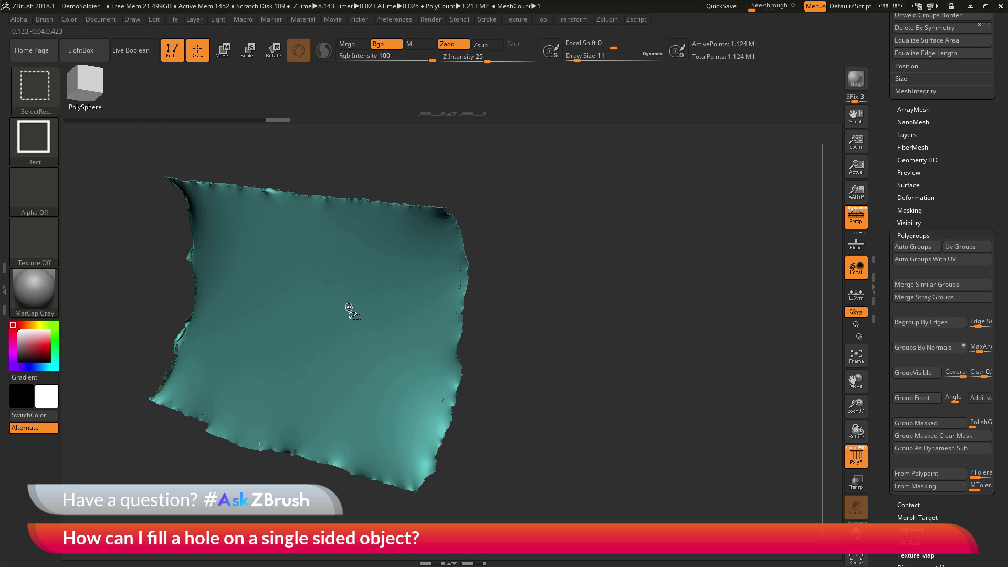
left_click(348, 307, "ctrl+shift")
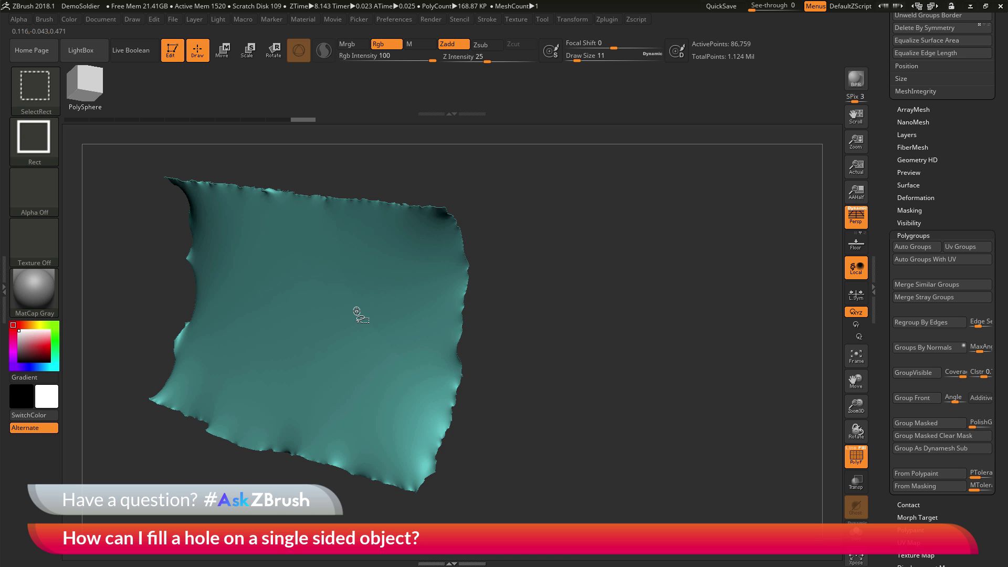
left_click_drag(603, 394, 601, 409, "ctrl+shift")
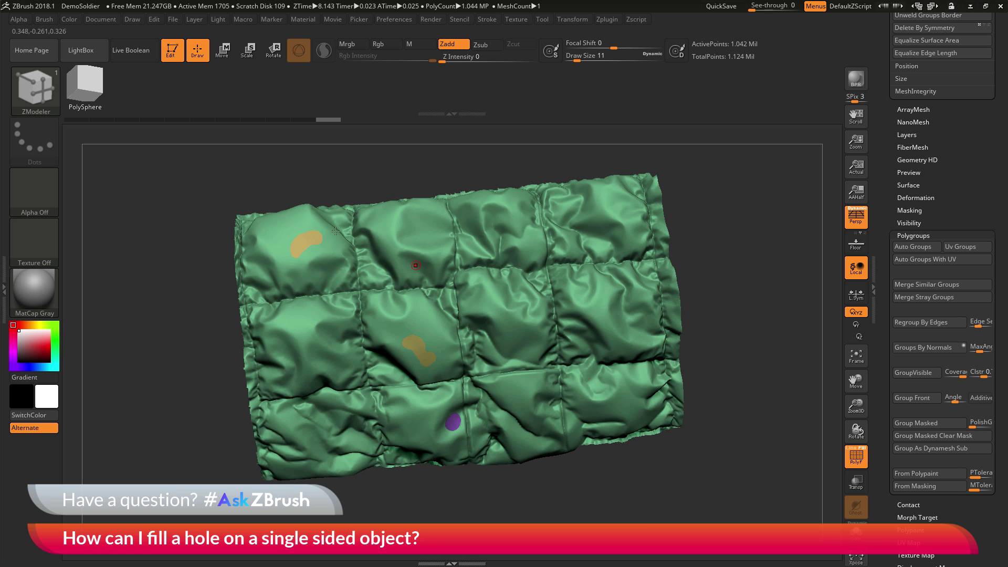
mouse_move(585, 507)
left_mouse_down()
mouse_move(590, 473)
mouse_move(594, 496)
mouse_move(598, 488)
left_mouse_up()
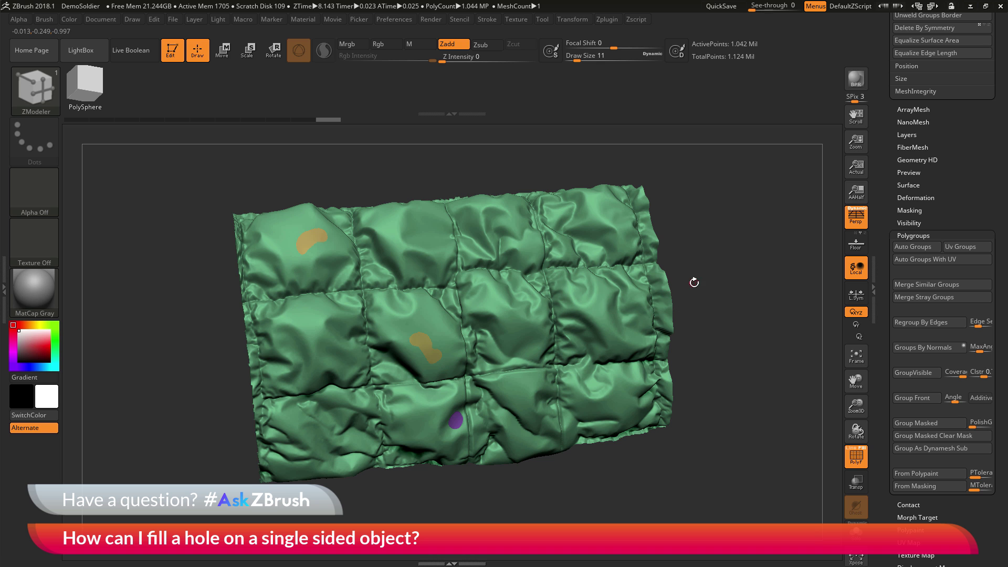
- Delete the hidden backing geometry with Del Hidden and turn off PolyFrame
scroll(891, 286, "up", 10)
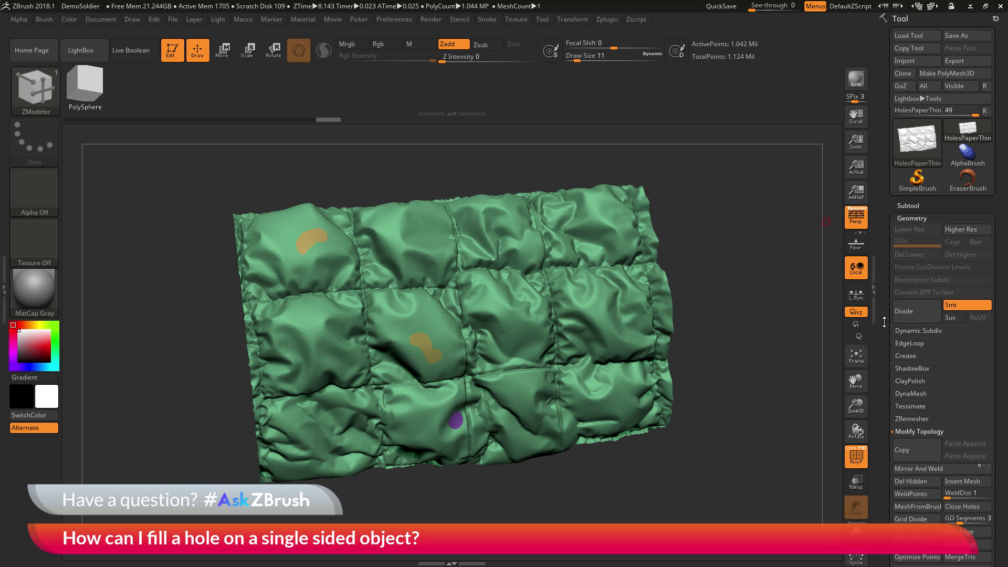
scroll(891, 286, "down", 8)
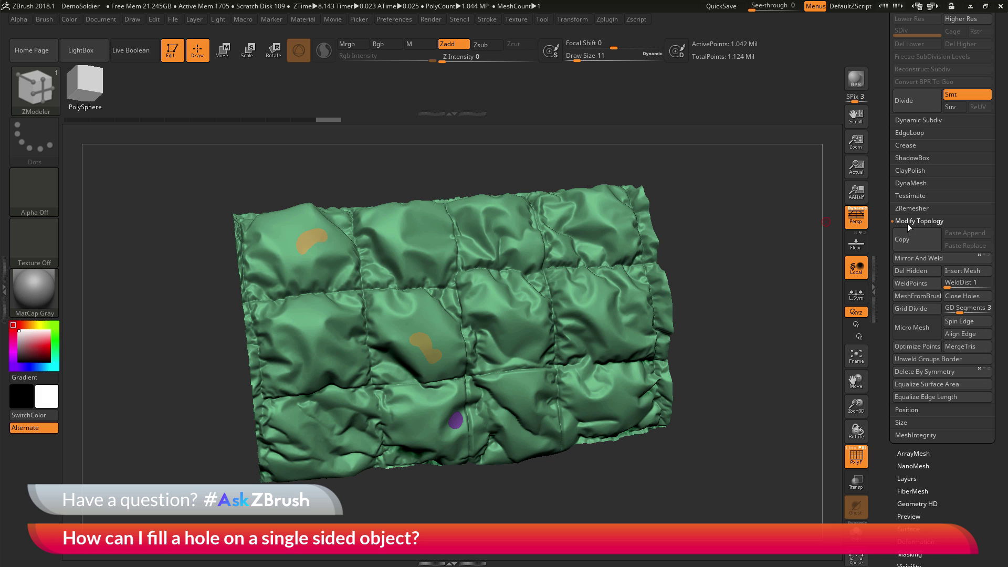
left_click(916, 270)
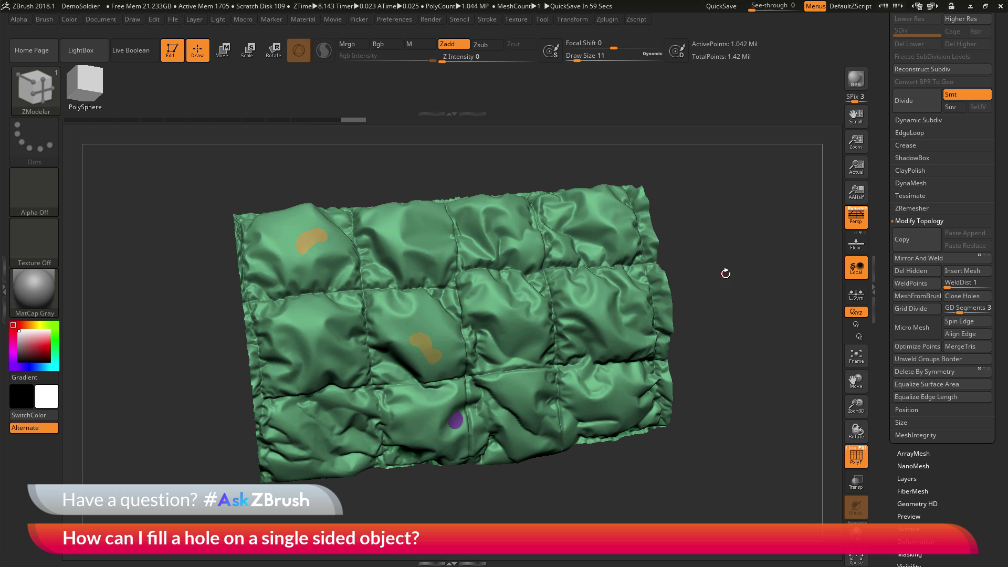
left_click_drag(725, 274, 783, 277)
mouse_move(620, 364)
left_mouse_down()
mouse_move(736, 293)
mouse_move(792, 335)
left_mouse_up()
left_click(865, 462)
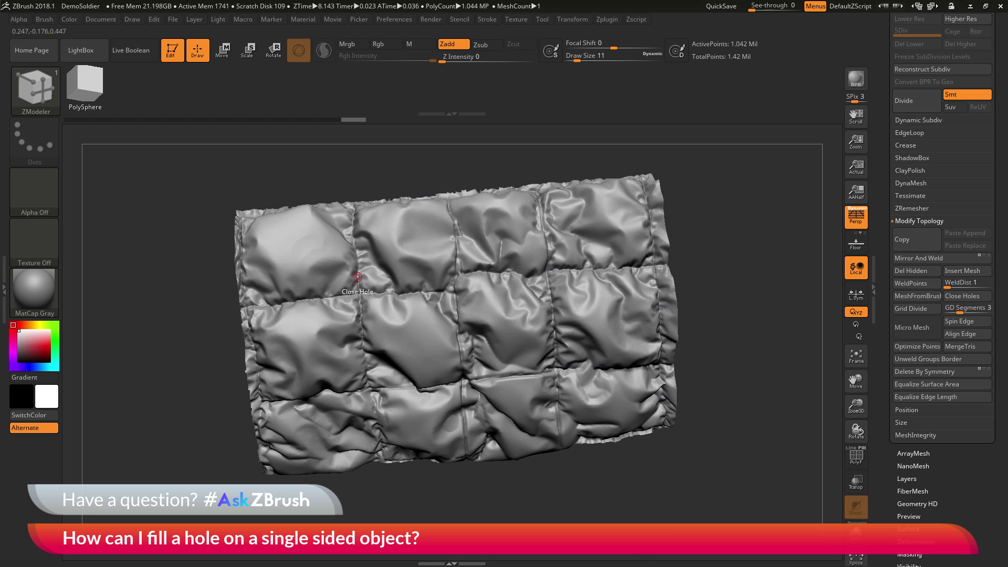
- Set the brush Draw Size to 56 and smooth the filled patches into the surrounding quilted surface
left_click(581, 59)
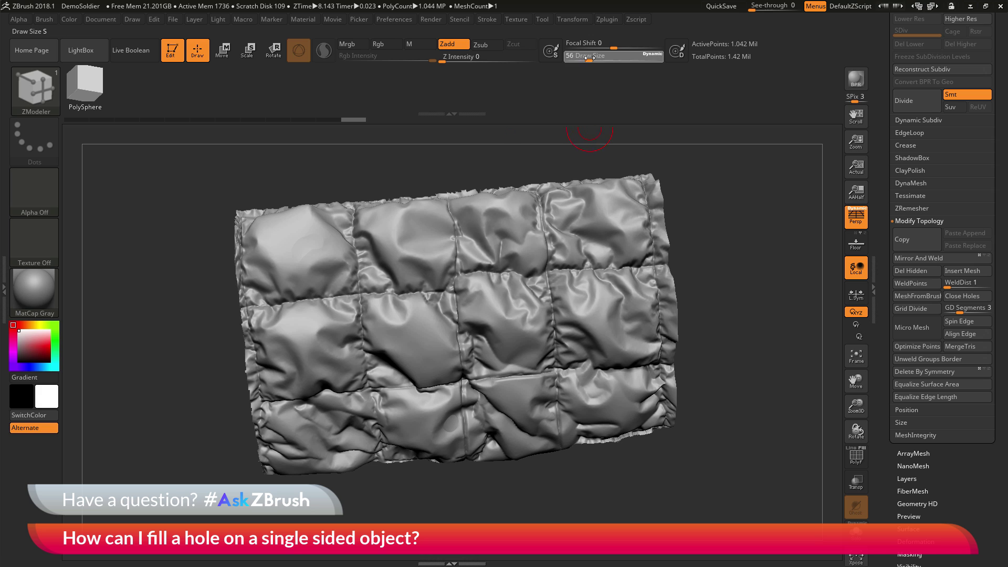
key("shift")
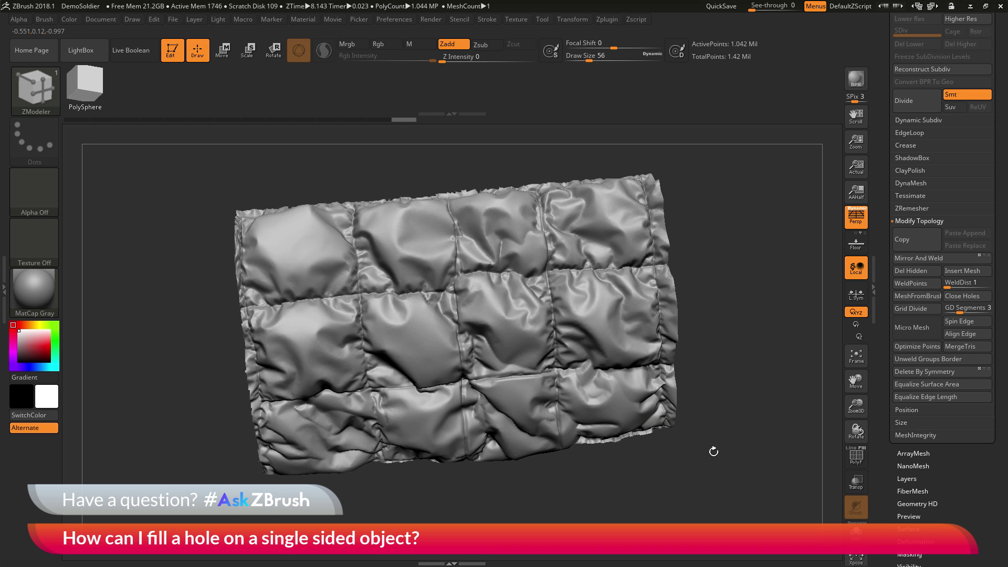
mouse_move(712, 450)
left_mouse_down()
mouse_move(702, 462)
mouse_move(706, 420)
mouse_move(718, 451)
mouse_move(705, 311)
left_mouse_up()
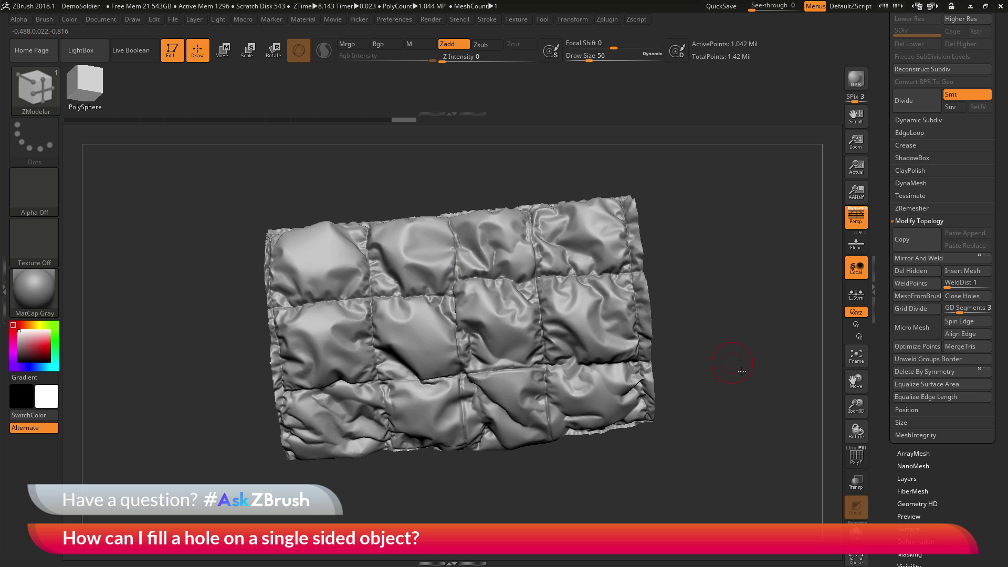
mouse_move(735, 369)
left_mouse_down()
mouse_move(739, 355)
mouse_move(597, 387)
mouse_move(737, 373)
left_mouse_up()
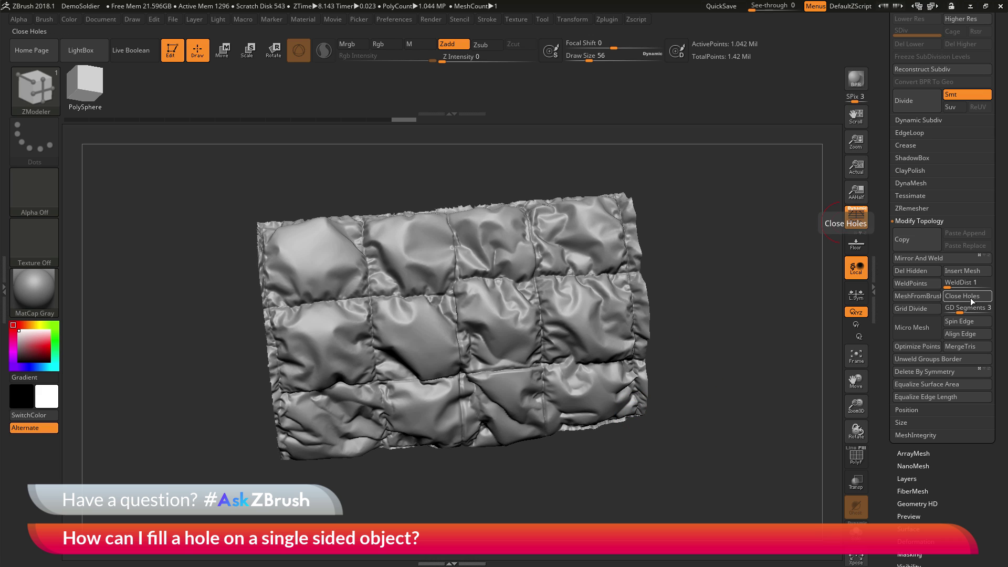
left_click_drag(886, 242, 884, 292)
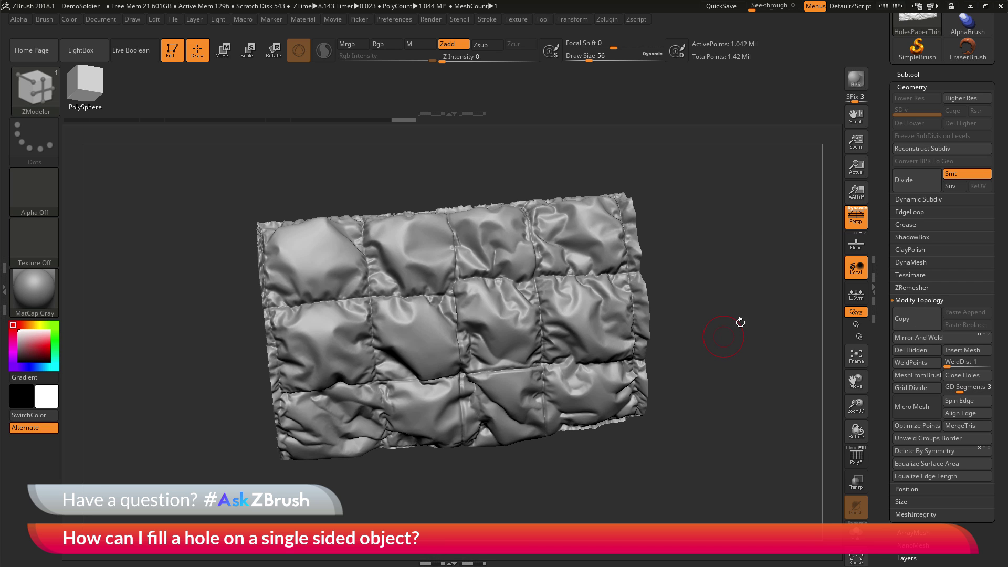
left_click_drag(740, 322, 698, 284)
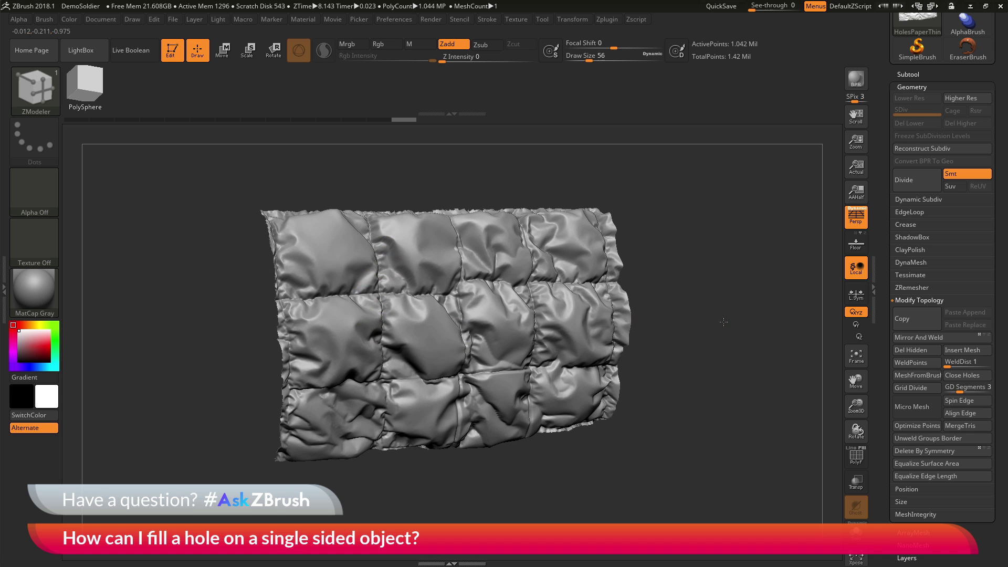
left_click_drag(723, 322, 727, 323)
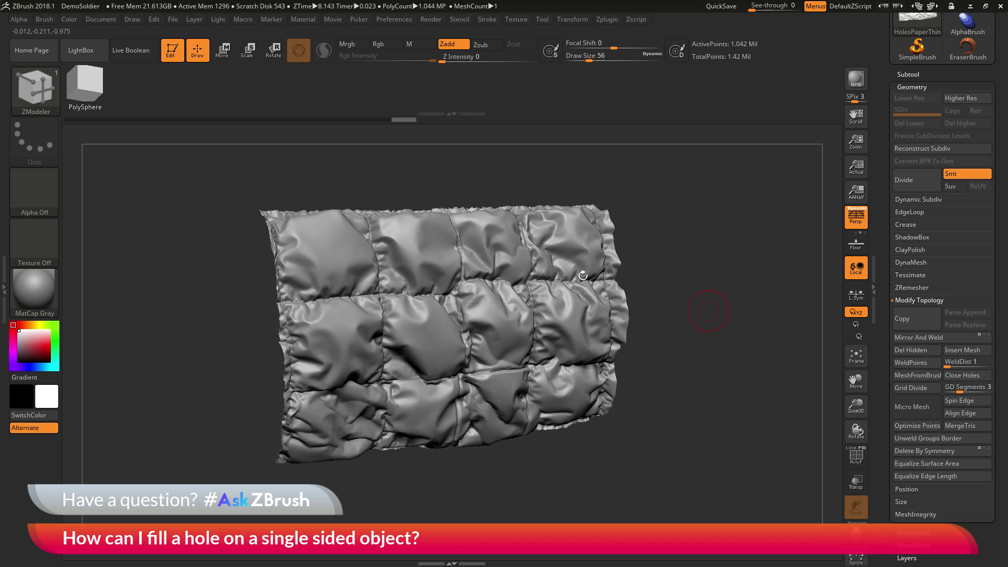
left_click_drag(700, 335, 715, 239)
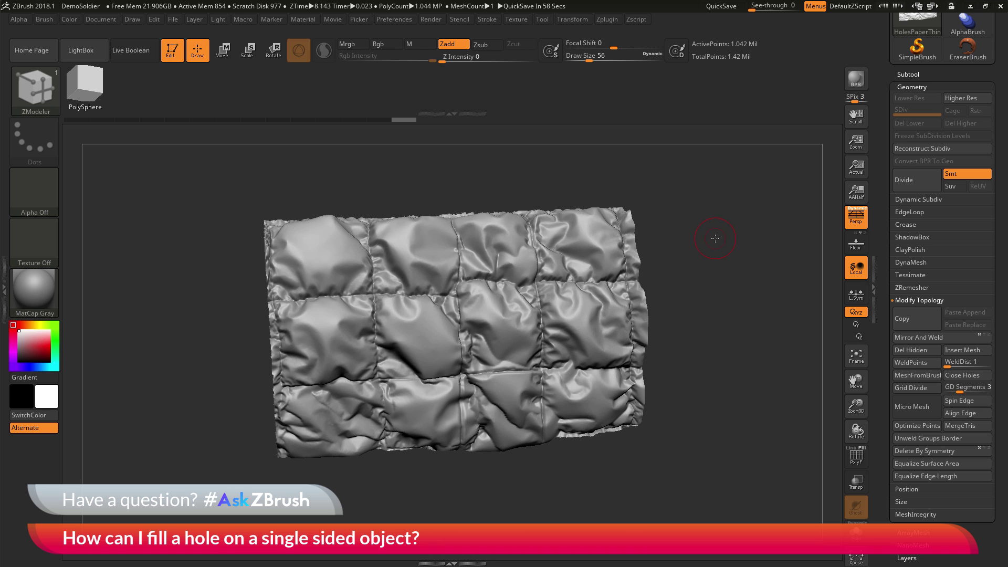
left_click_drag(724, 256, 726, 268)
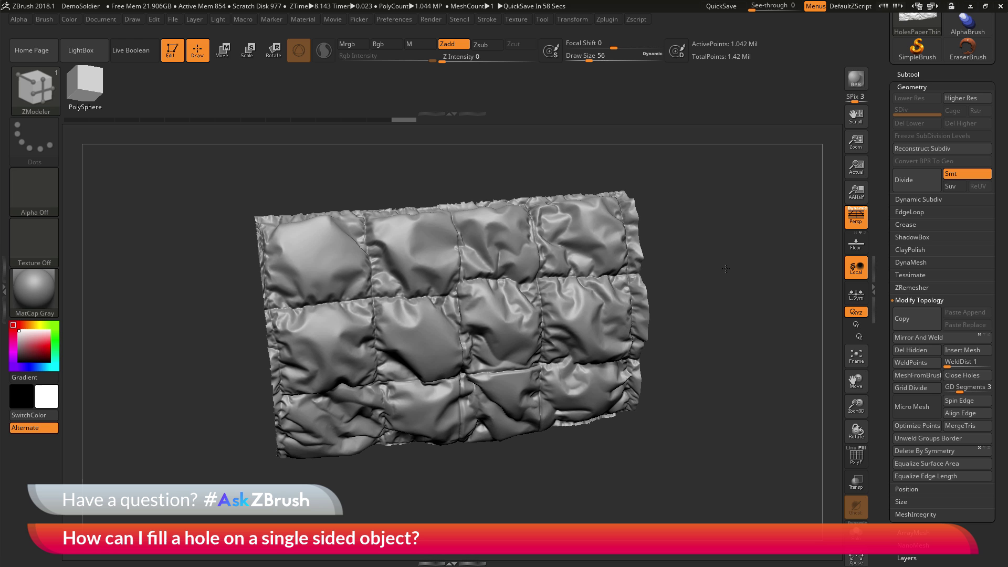